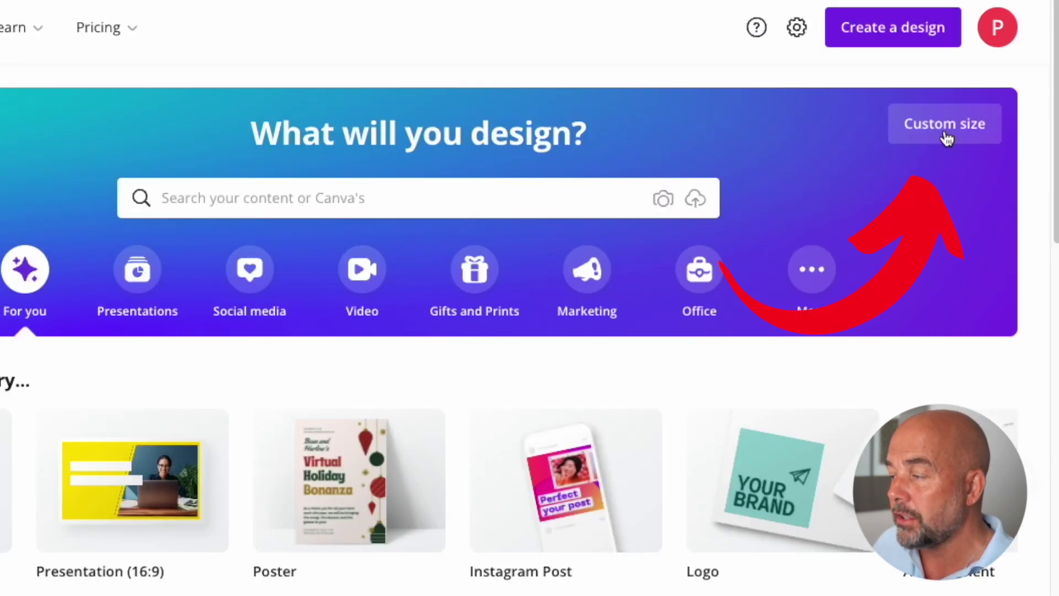
Step: Open Canva's custom size form, and from the KDP paperback formatting help open the print cover calculator and templates page
left_click(945, 127)
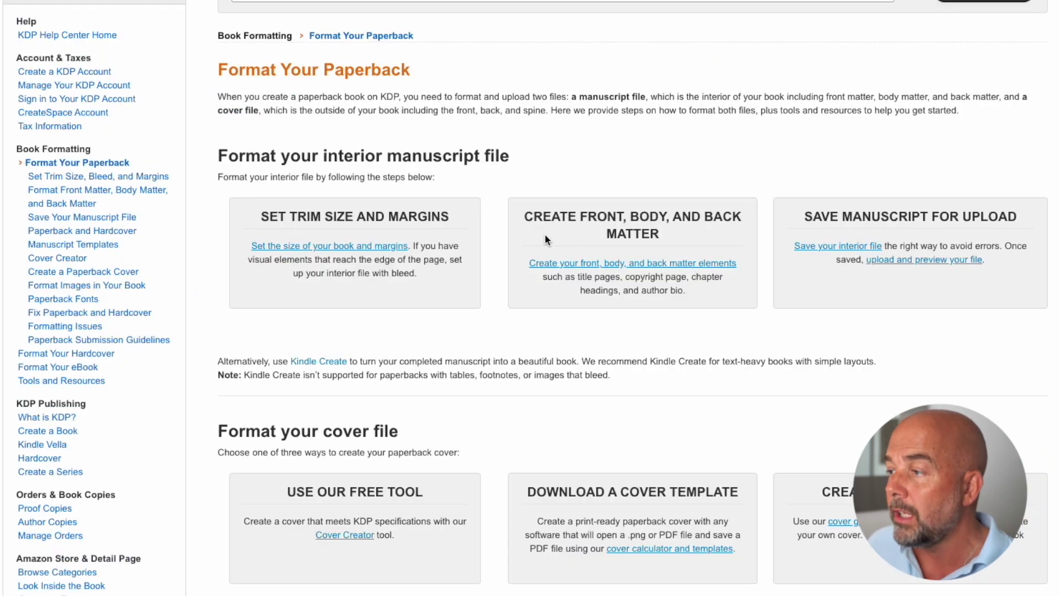
scroll(612, 339, "down", 5)
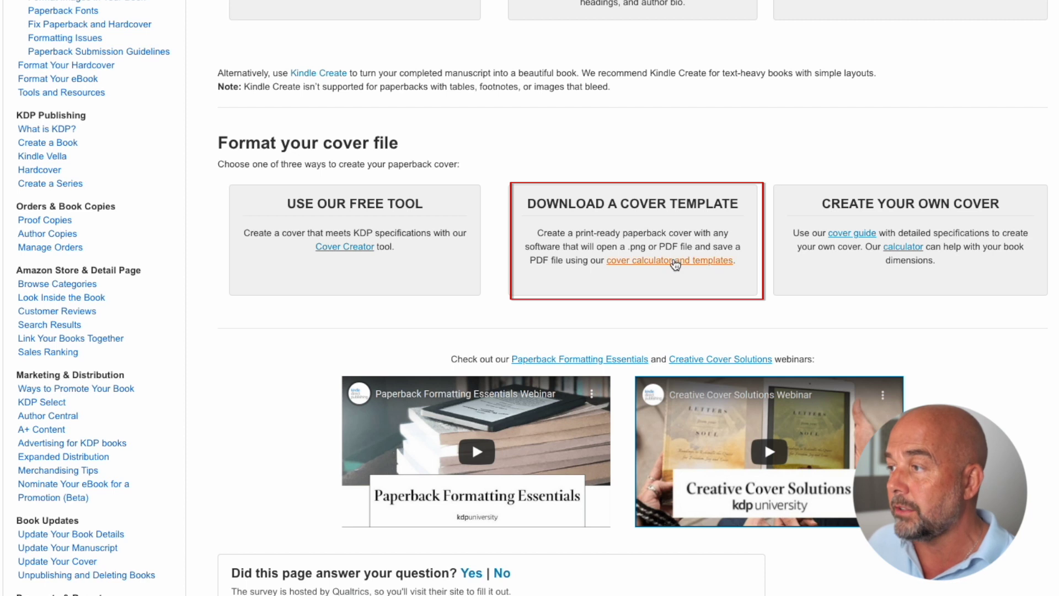
left_click(675, 261)
scroll(728, 293, "down", 1)
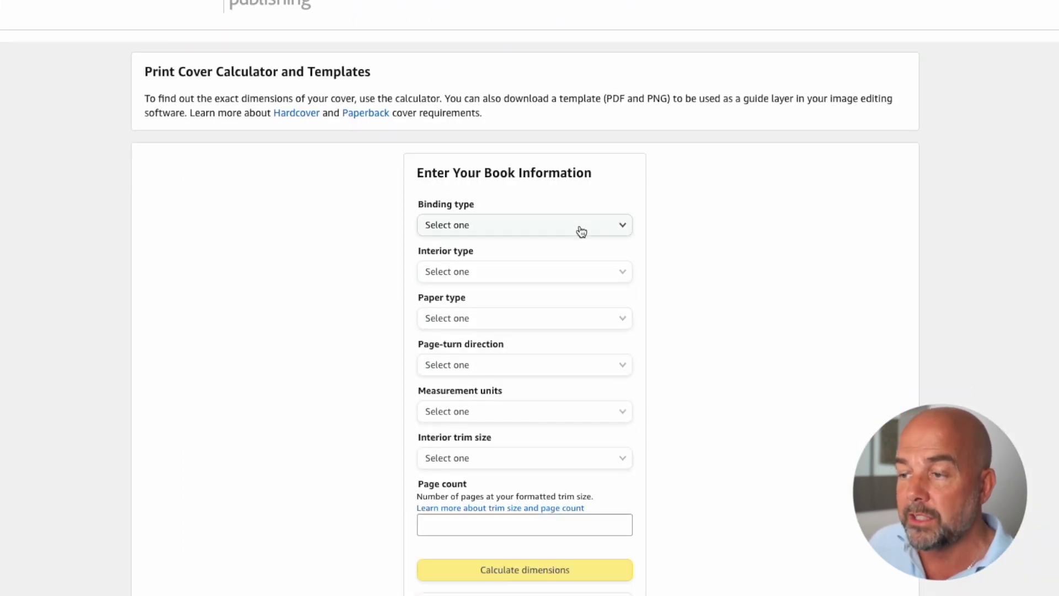
Step: Set the book information to Paperback binding, Black & white interior, White paper and Left to Right page-turn direction
left_click(626, 227)
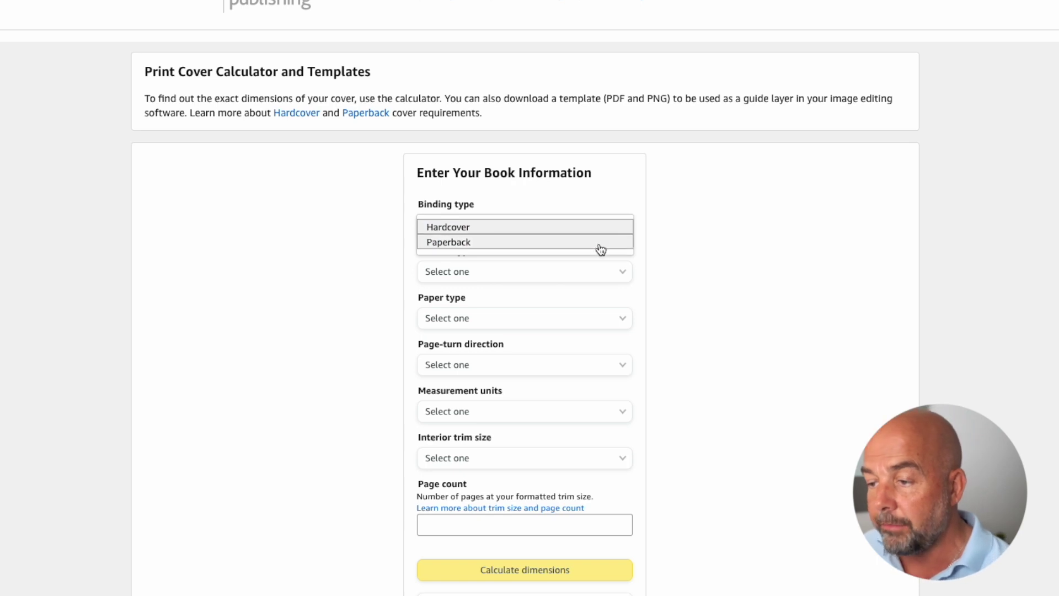
left_click(600, 244)
left_click(625, 274)
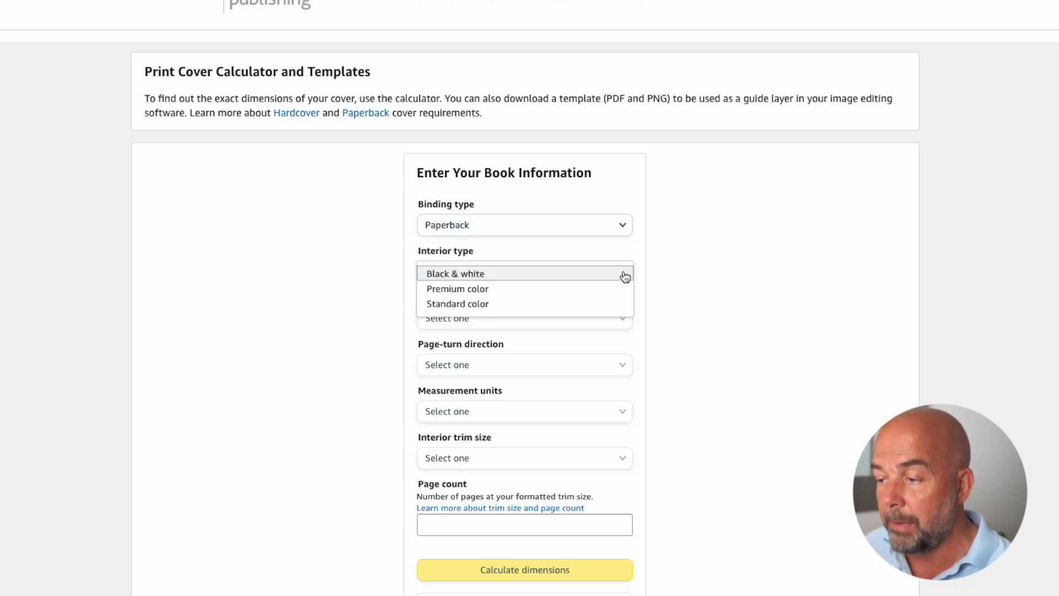
left_click(589, 283)
left_click(601, 316)
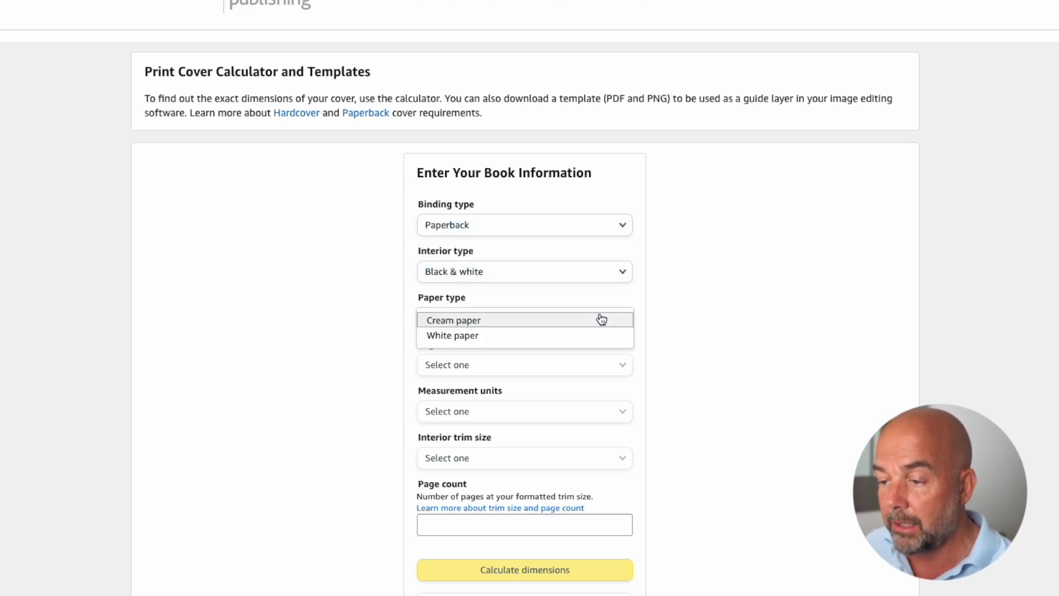
left_click(594, 334)
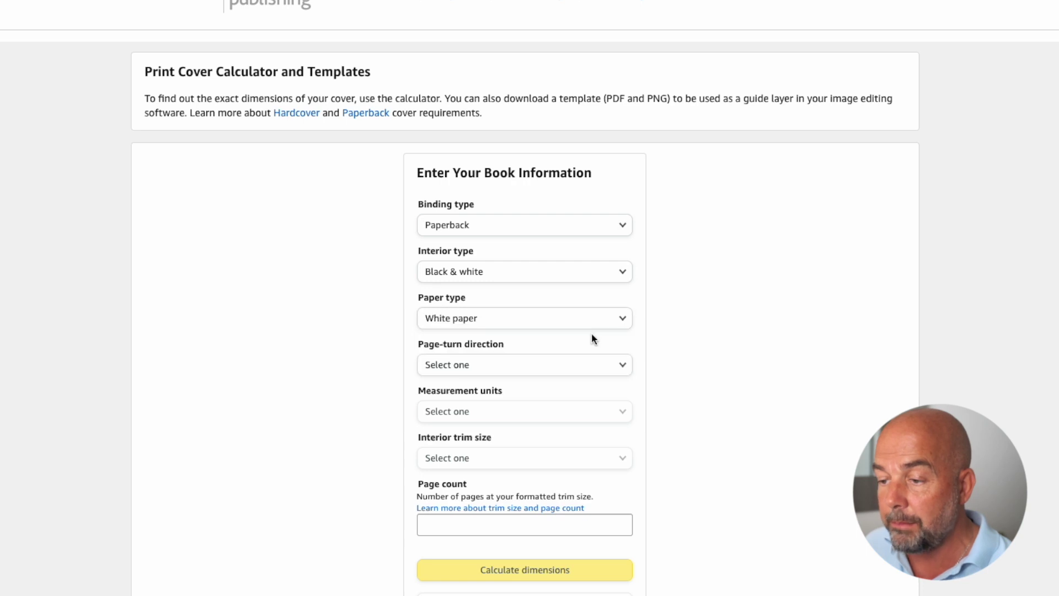
left_click(599, 367)
left_click(565, 369)
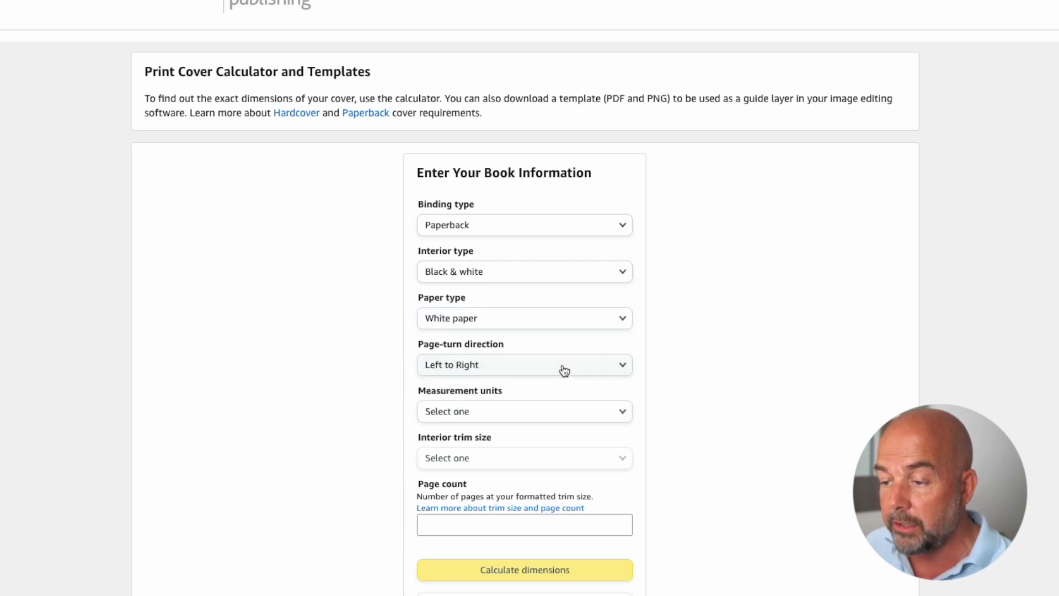
Step: Choose Inches, an 8.5 x 11 in interior trim size and a page count of 120, and calculate the cover dimensions
left_click(563, 412)
left_click(548, 419)
left_click(551, 457)
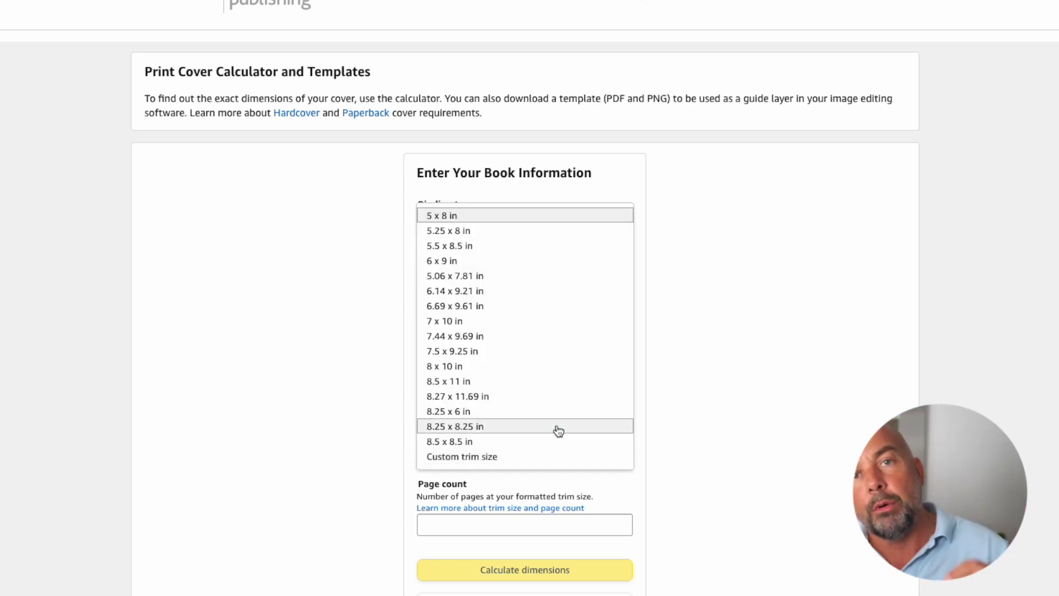
left_click(565, 379)
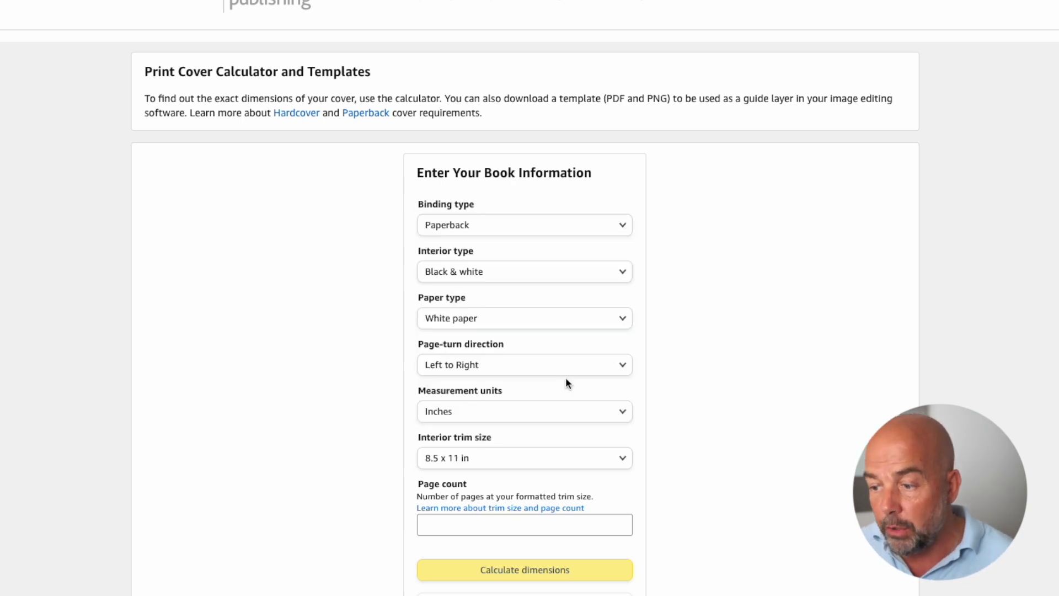
scroll(726, 446, "down", 1)
left_click(476, 477)
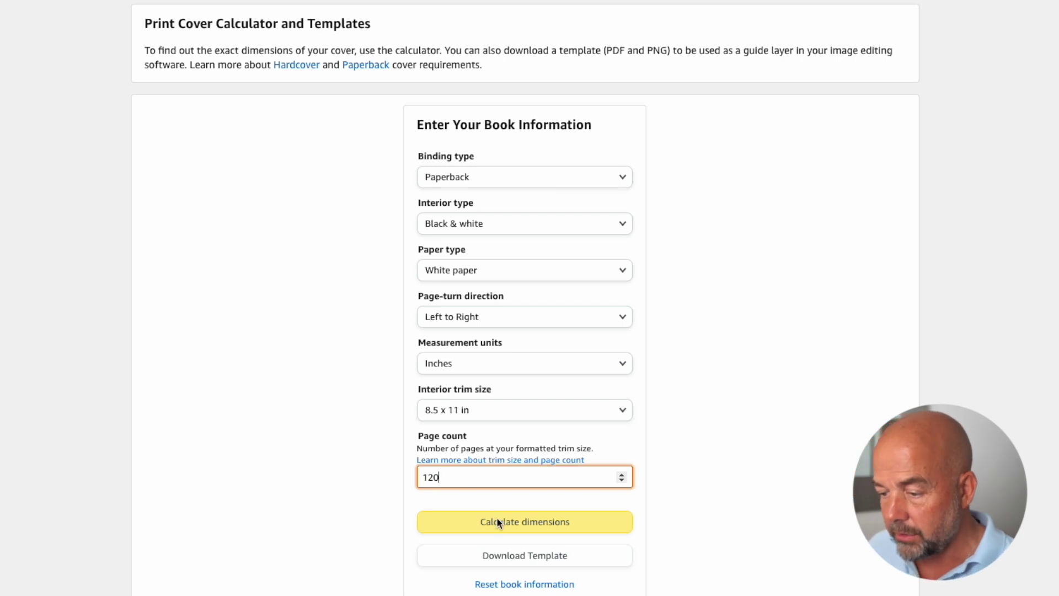
left_click(498, 521)
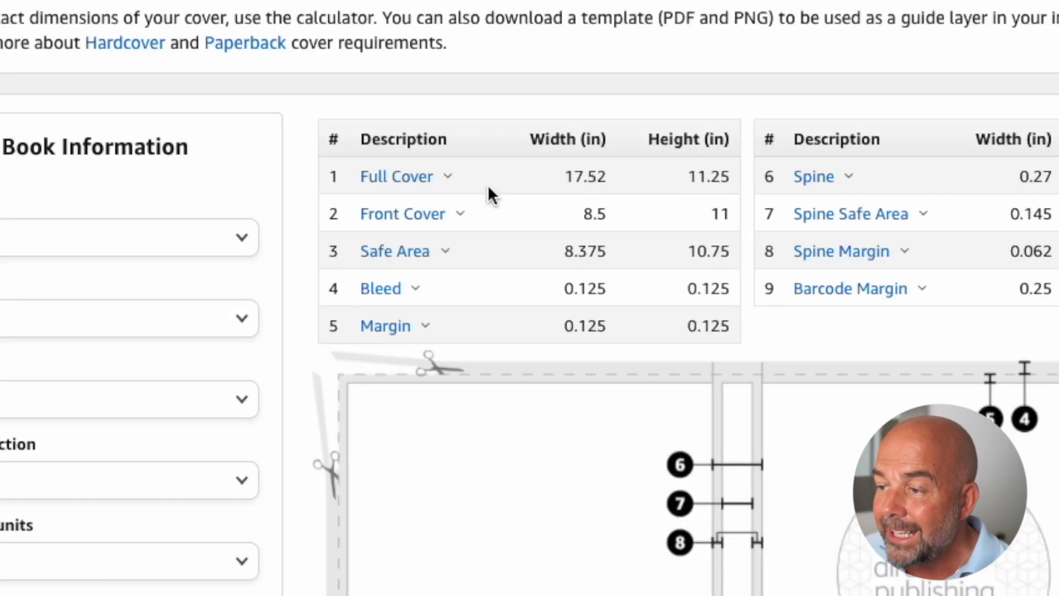
mouse_move(454, 149)
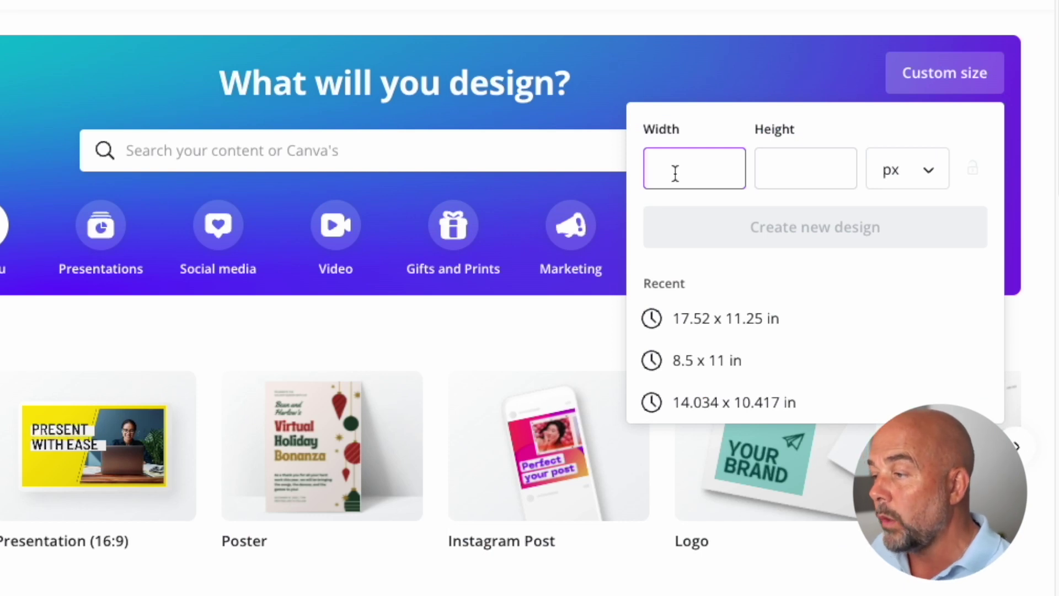
Step: In Canva, create a new custom-size design 17.52 in wide and 11.25 in high
left_click(930, 178)
left_click(909, 218)
left_click(723, 171)
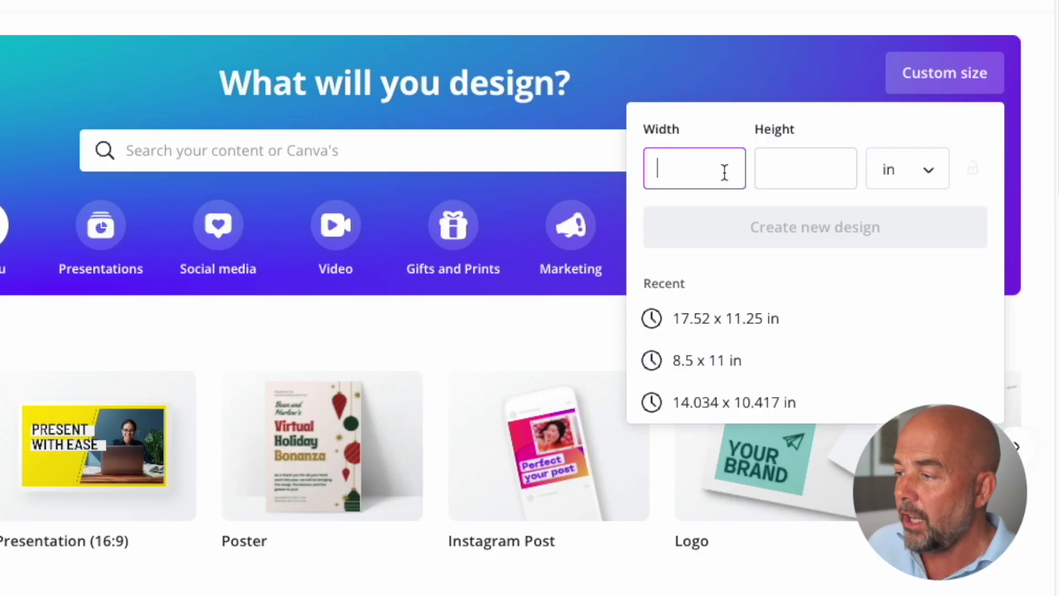
type(".52")
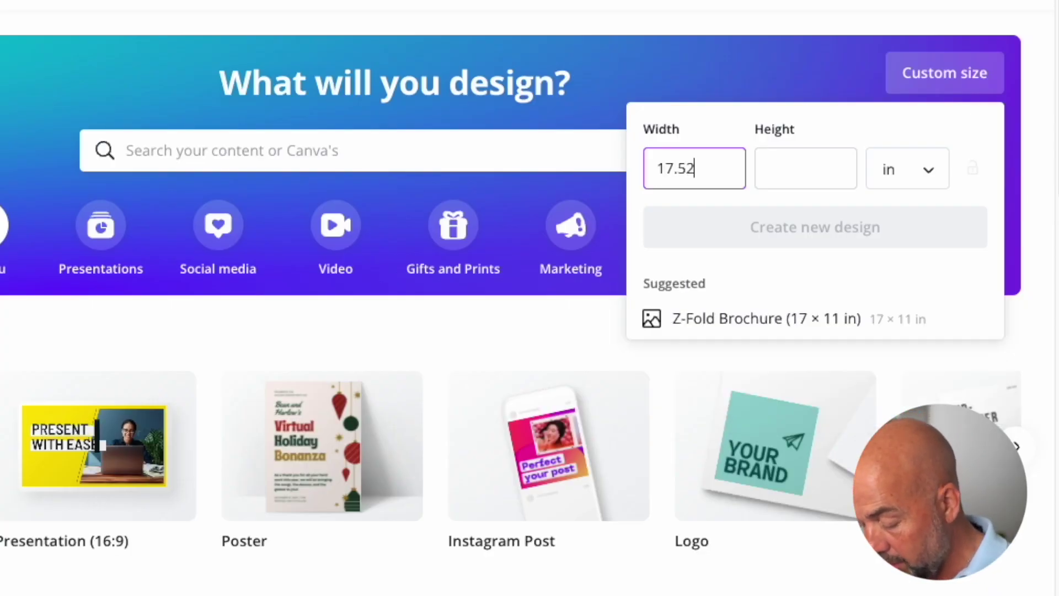
key("Tab")
type("11.")
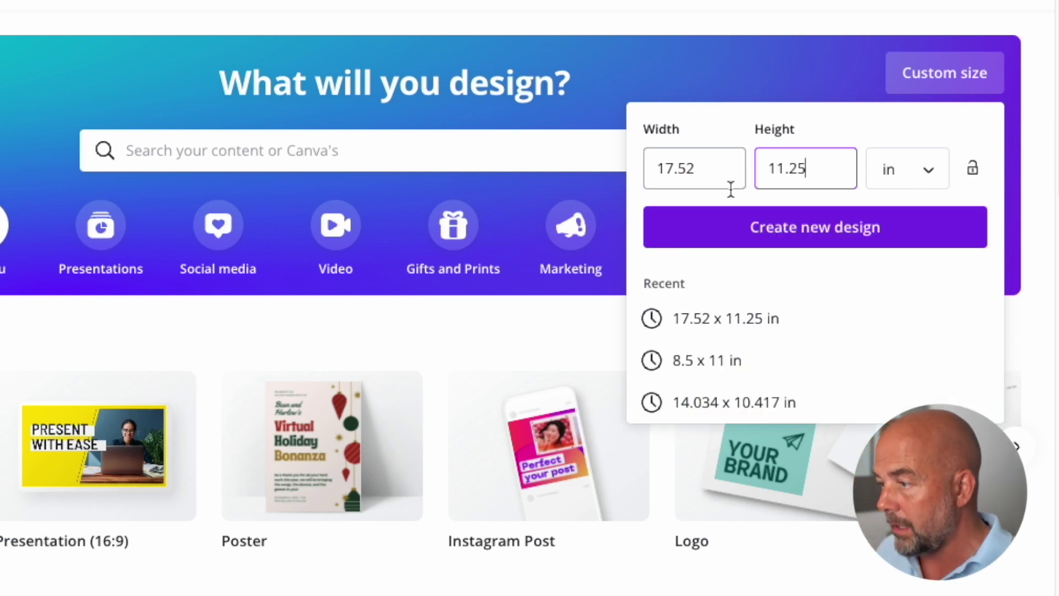
left_click(774, 239)
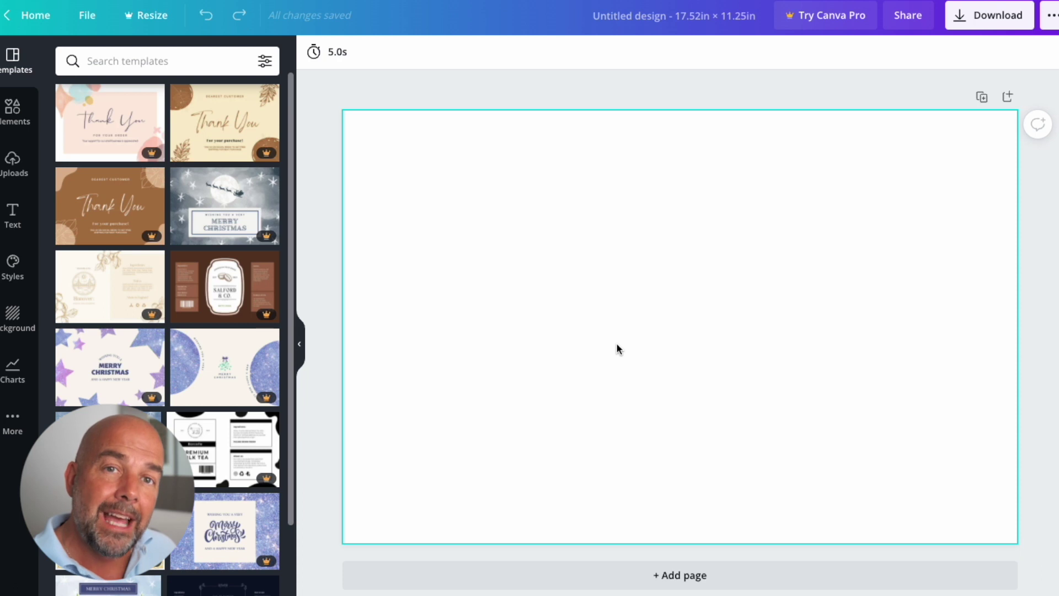
Step: Add the KDP cover template image to the blank page, enlarge it to fill the whole page and lock it
left_click_drag(1058, 309, 562, 227)
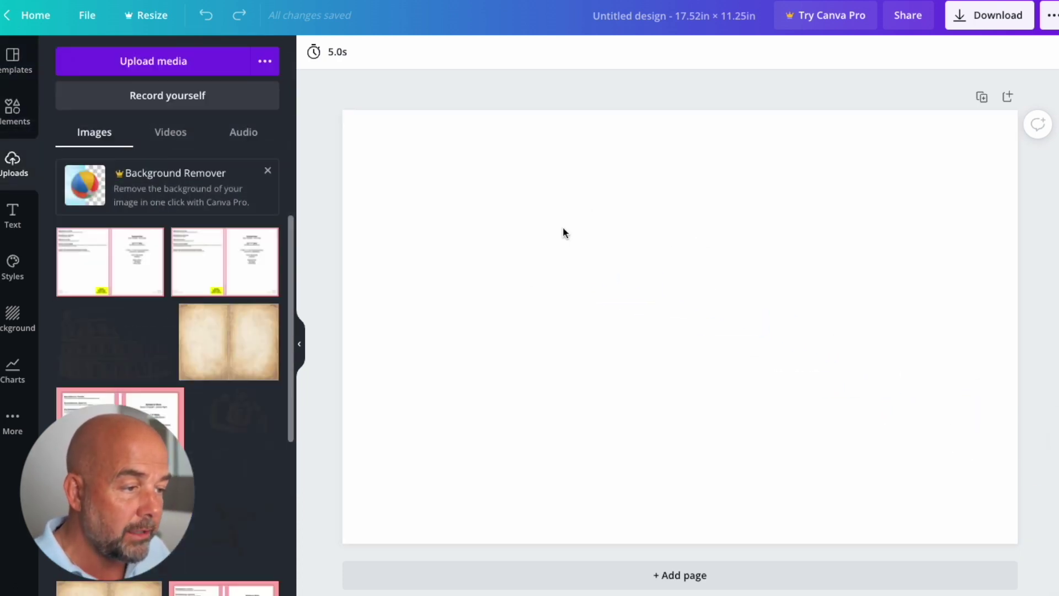
left_click_drag(693, 373, 597, 315)
left_click(595, 313)
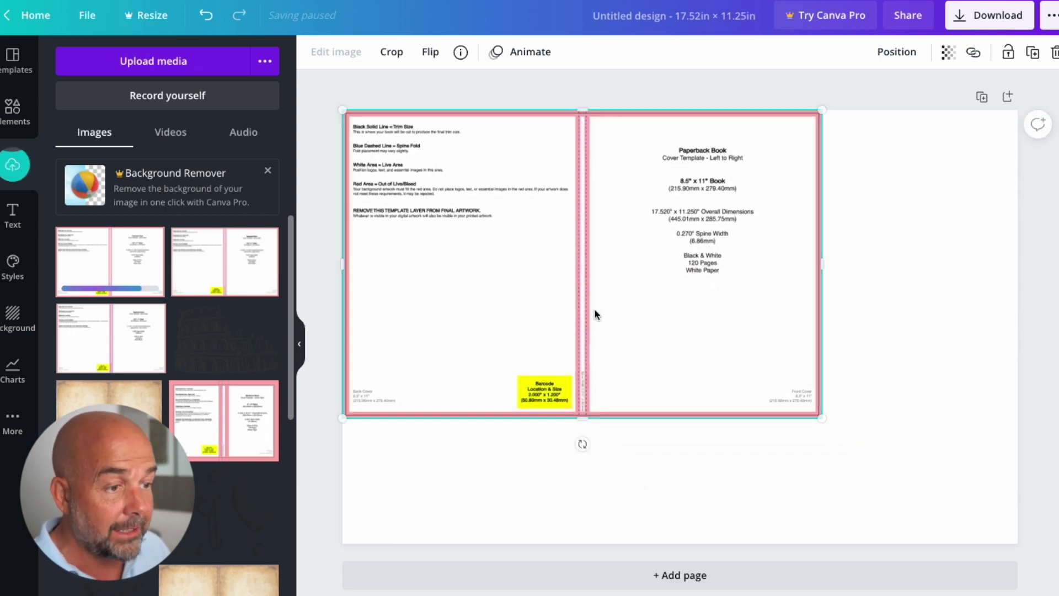
left_click_drag(823, 421, 1017, 553)
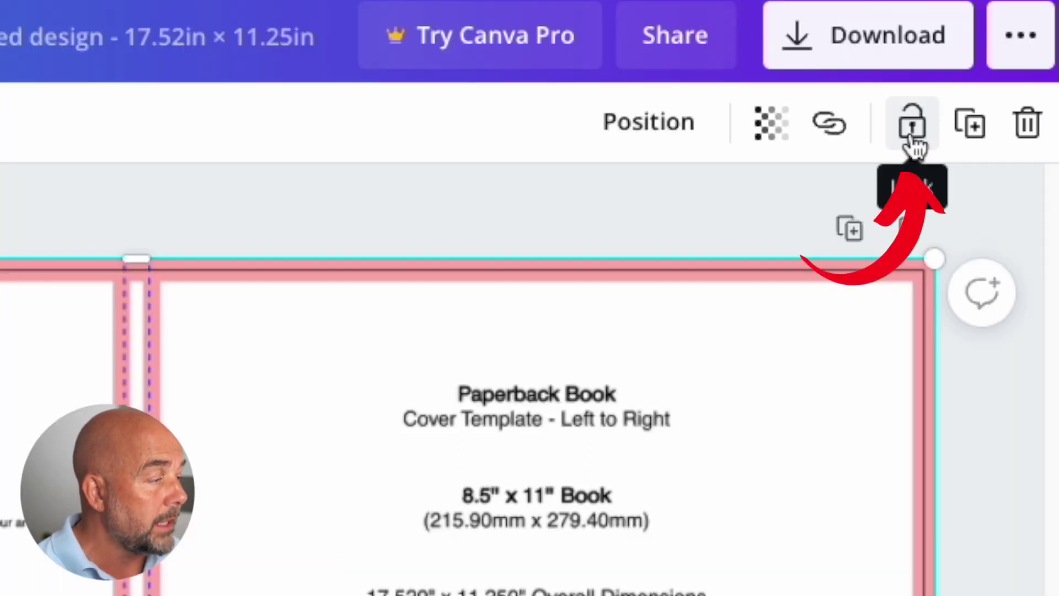
left_click(910, 135)
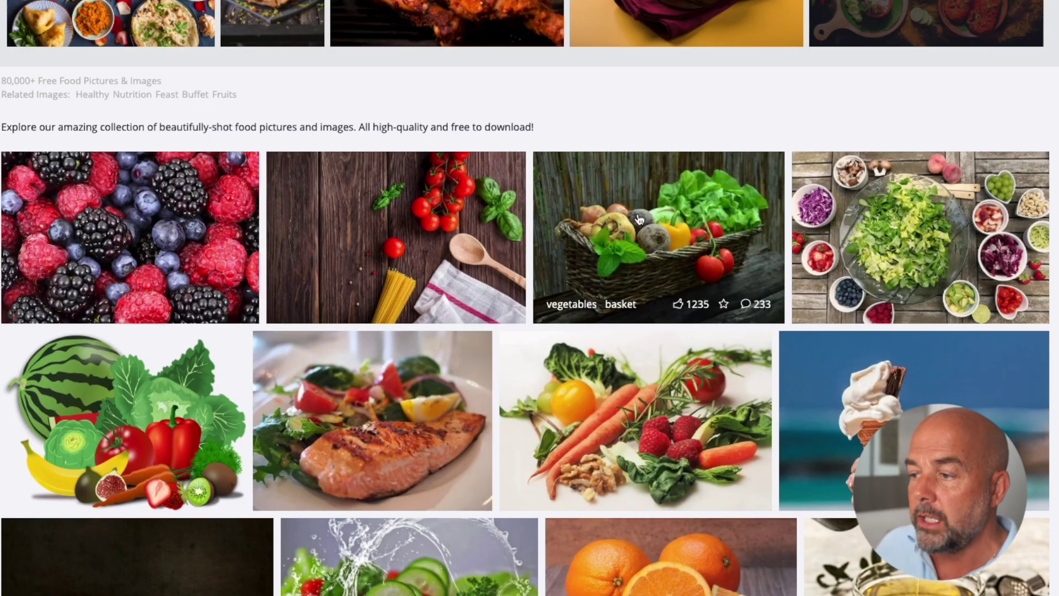
Step: Browse the food photos on Pixabay and open the one with carrots, tomatoes and strawberries on a white background
scroll(636, 220, "down", 5)
scroll(636, 220, "up", 5)
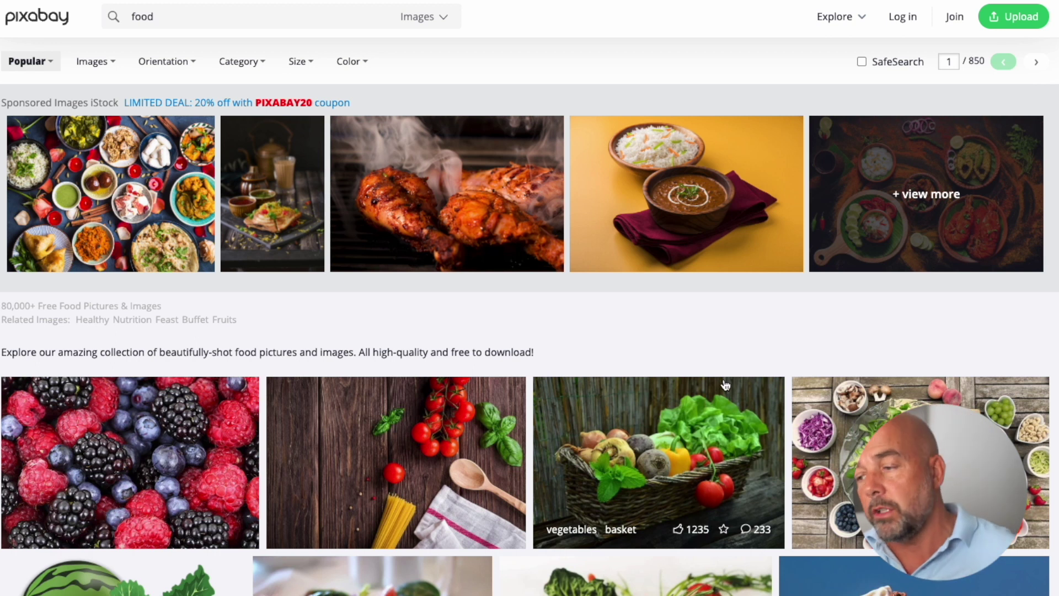
scroll(743, 433, "down", 20)
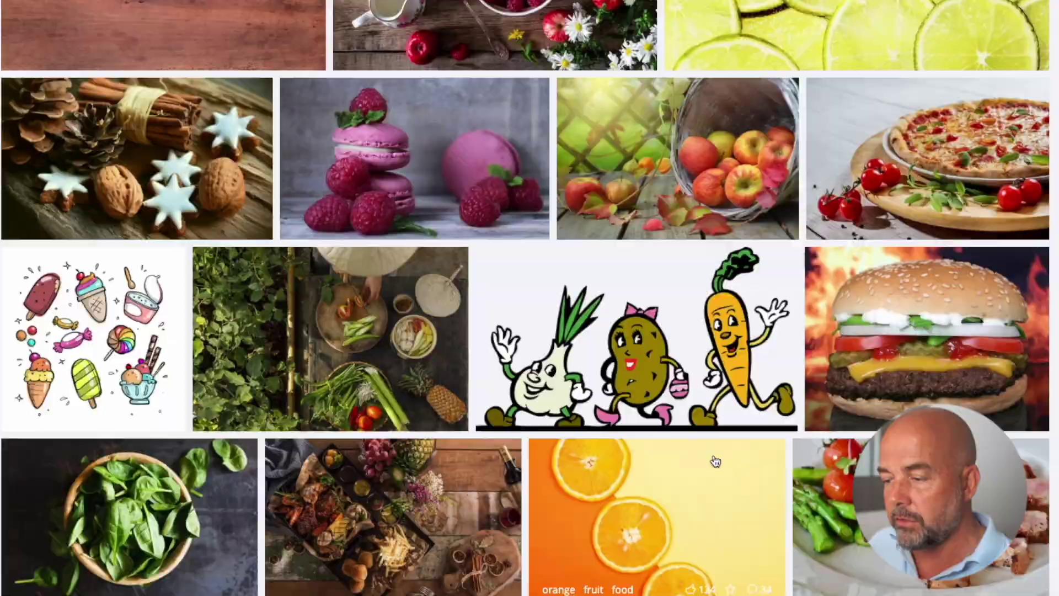
scroll(644, 389, "up", 15)
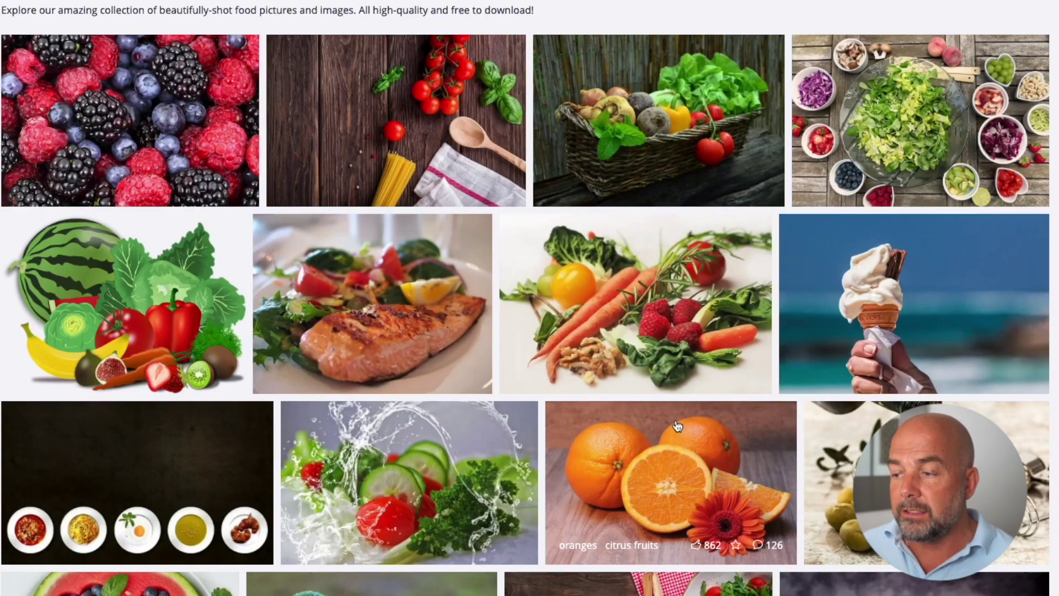
left_click(676, 313)
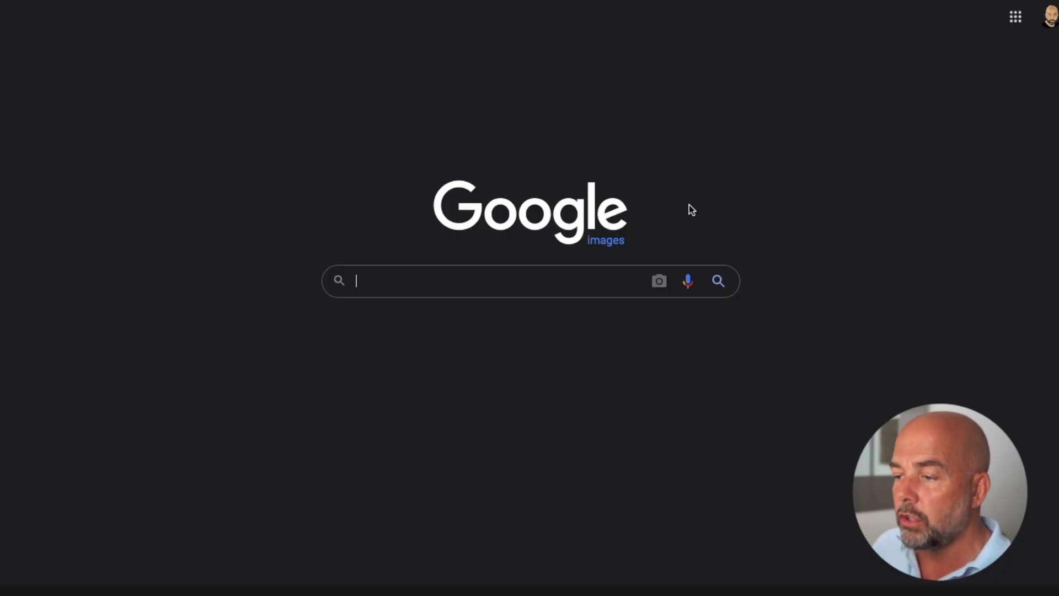
Step: Run a Google Images search by image with the downloaded vegetables photo and review where else it is used
left_click(659, 281)
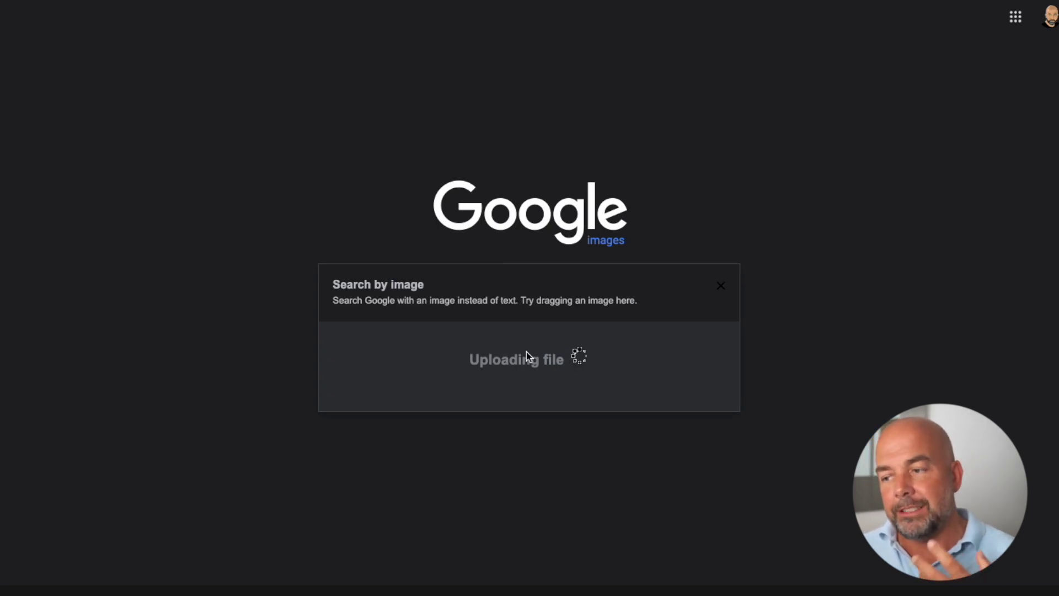
scroll(531, 355, "down", 7)
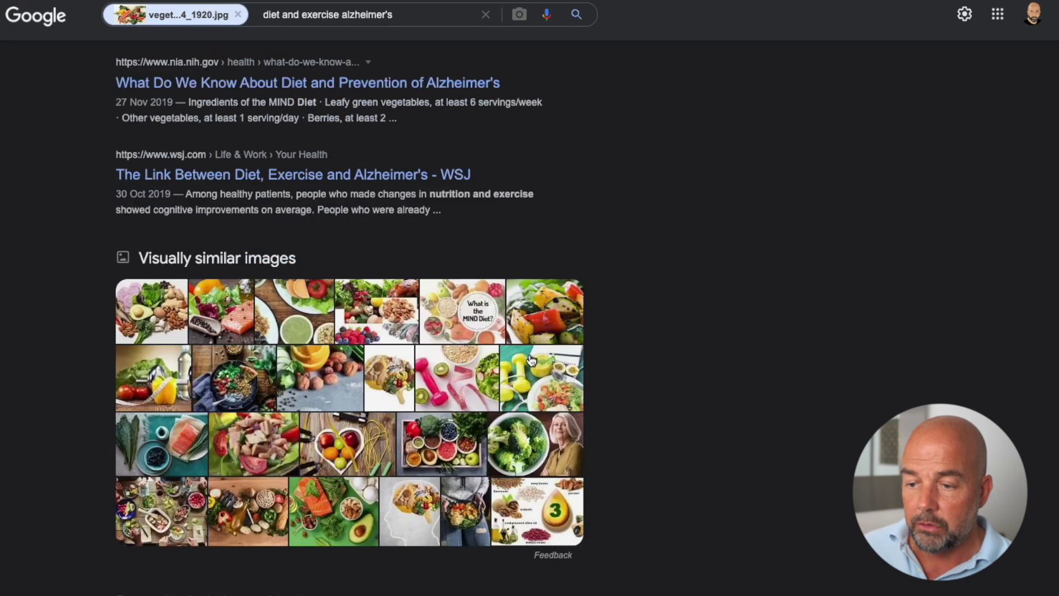
scroll(521, 358, "down", 3)
scroll(413, 365, "down", 5)
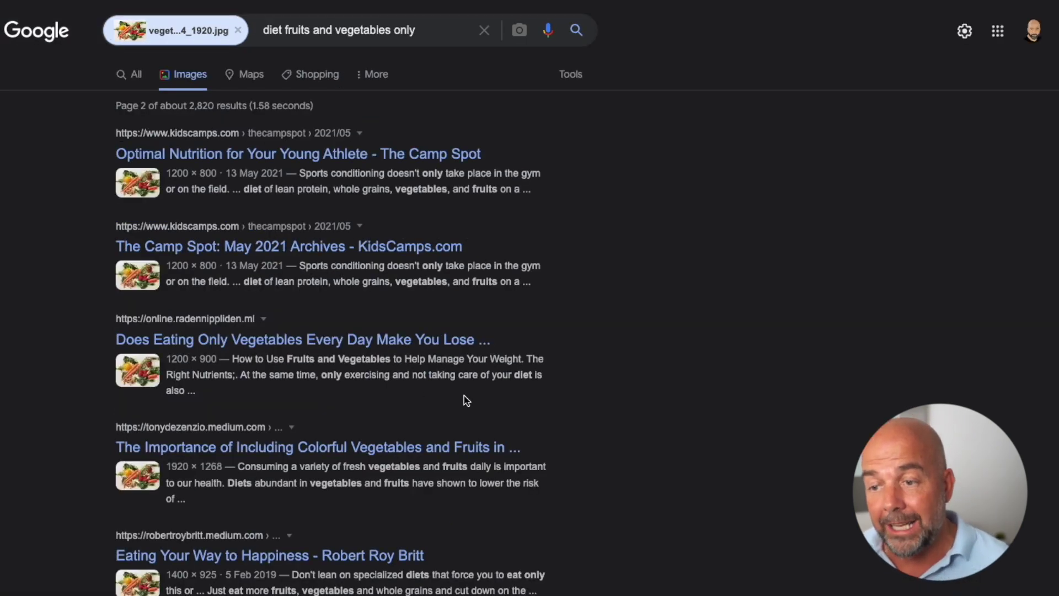
scroll(370, 399, "down", 5)
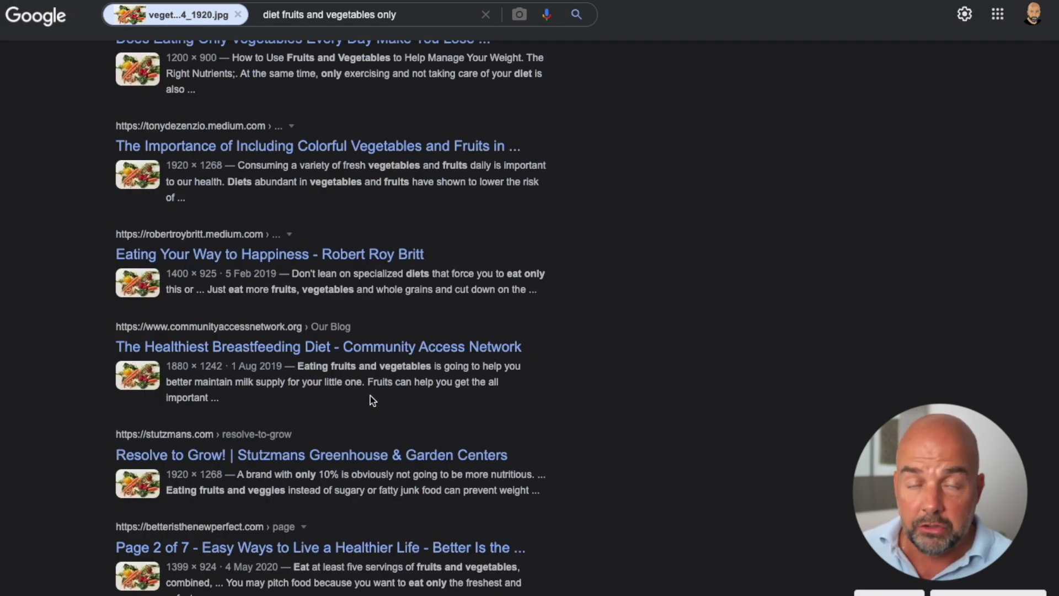
scroll(370, 395, "down", 2)
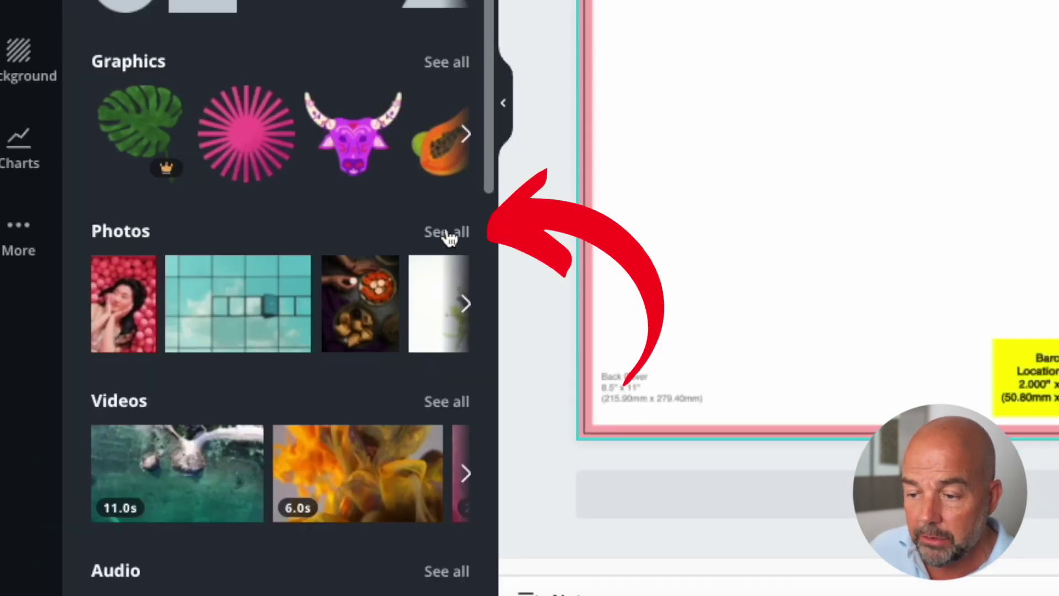
Step: Place the free papaya and citrus photo from Canva's full photo collection on the cover, resized over the lower front cover area
left_click(448, 234)
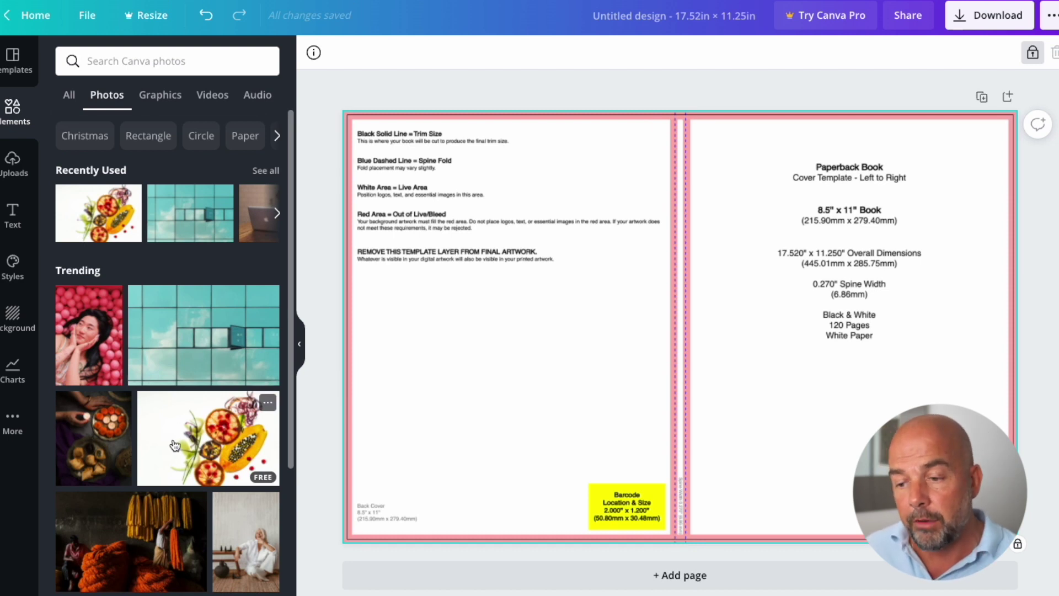
left_click_drag(201, 440, 618, 323)
left_click_drag(998, 525, 846, 421)
left_click_drag(773, 351, 882, 437)
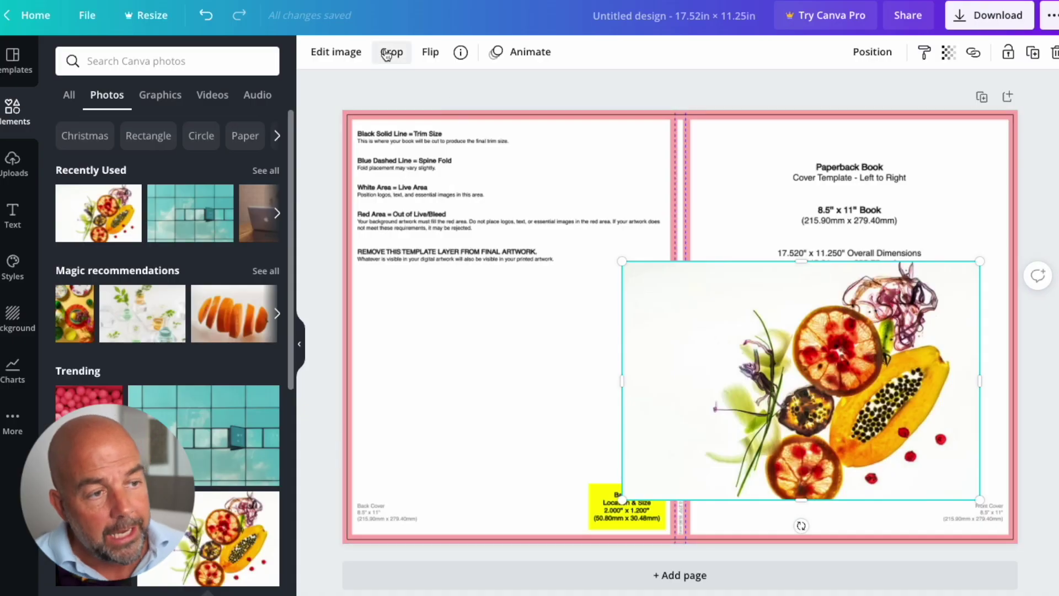
Step: Try the Sea Blue, Violet and Amber duotones on the papaya and citrus photo, and apply the Pop duotone
left_click(337, 53)
scroll(209, 367, "down", 7)
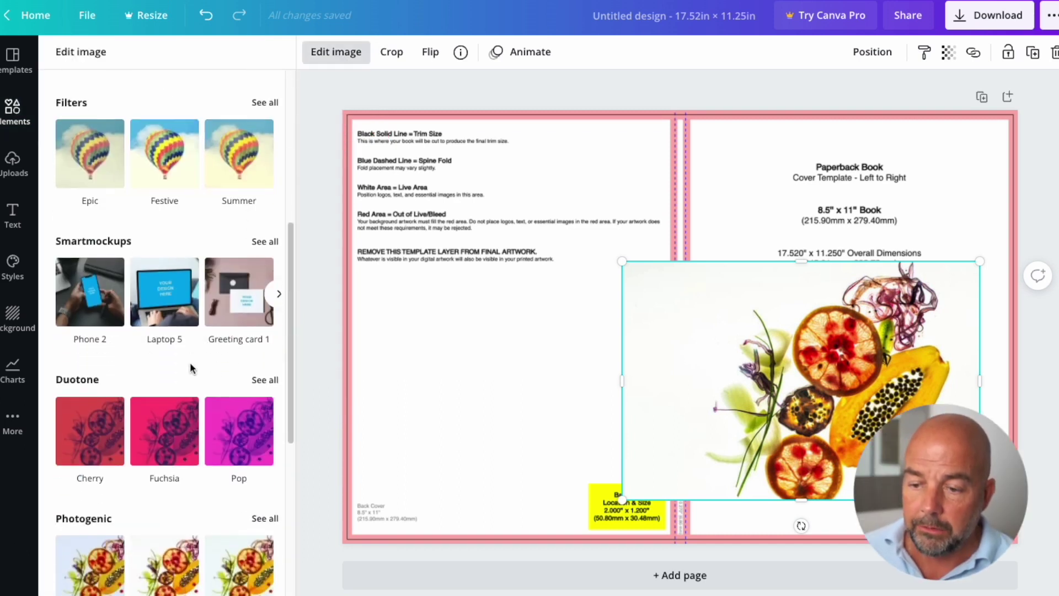
scroll(117, 372, "down", 1)
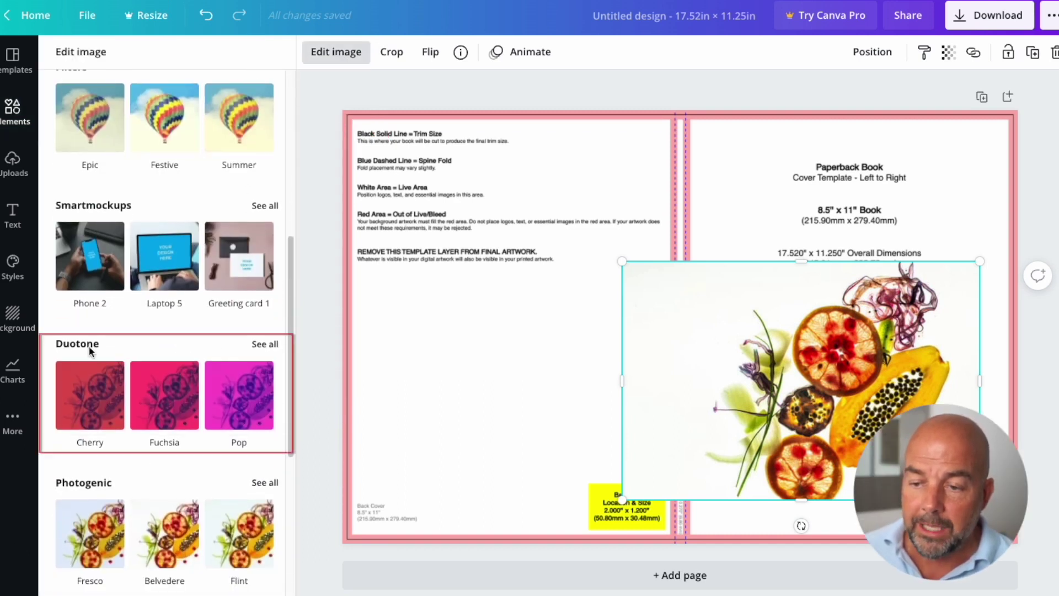
left_click(263, 344)
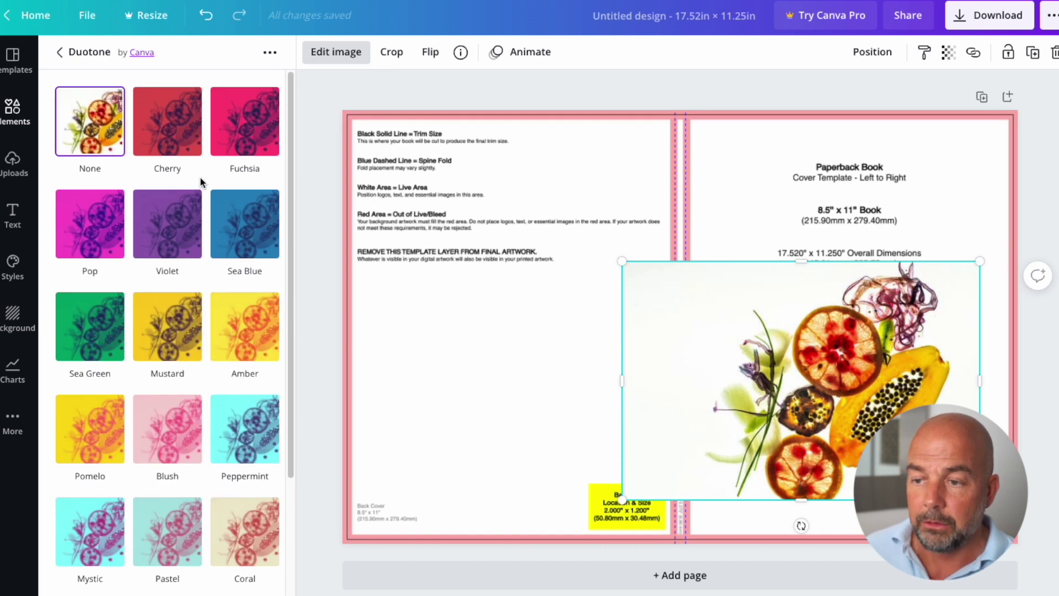
left_click(250, 238)
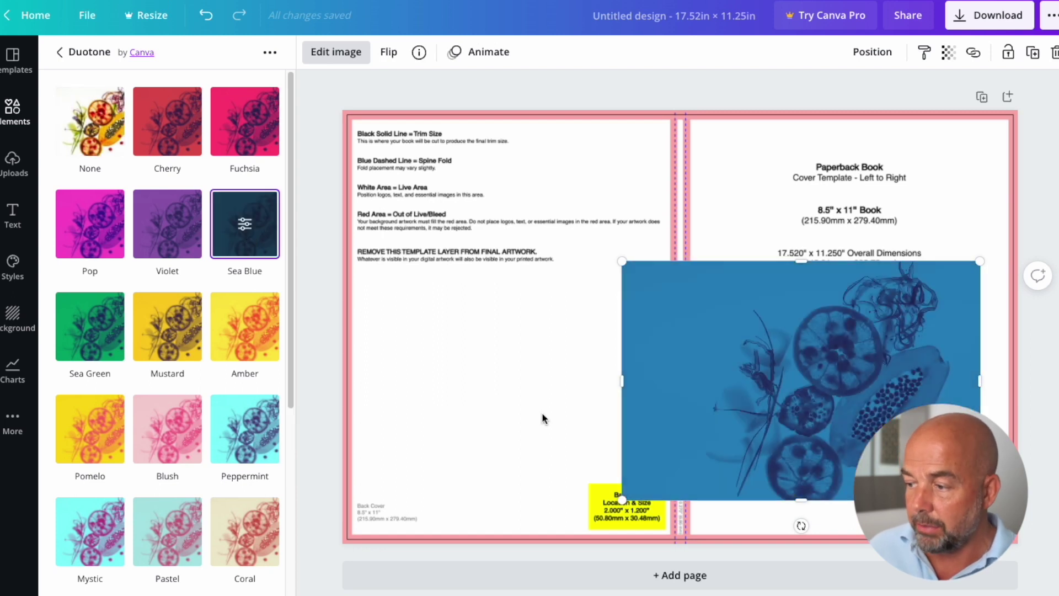
left_click(176, 235)
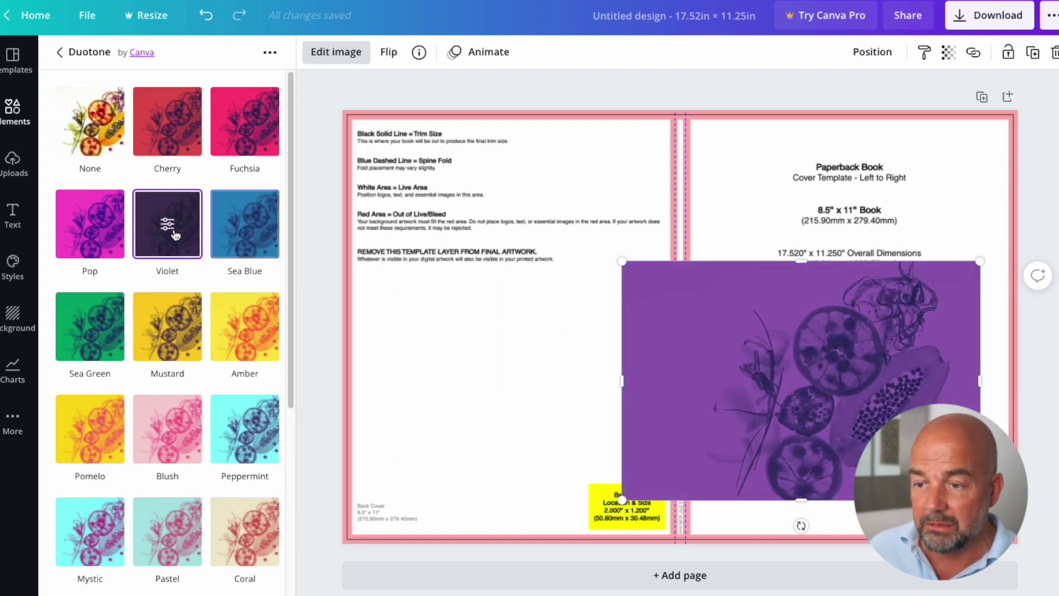
left_click(242, 336)
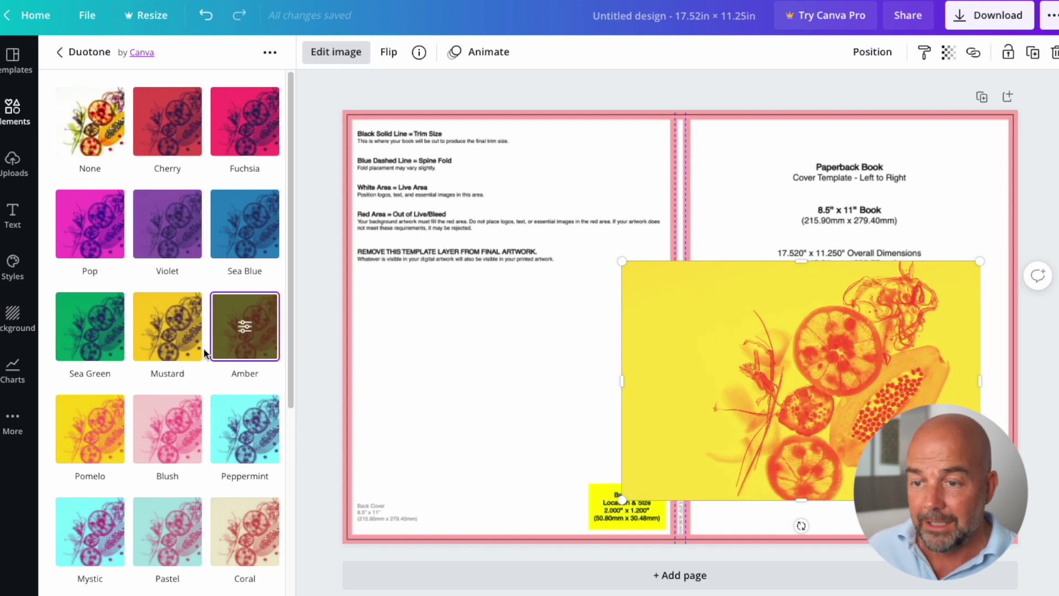
left_click(94, 235)
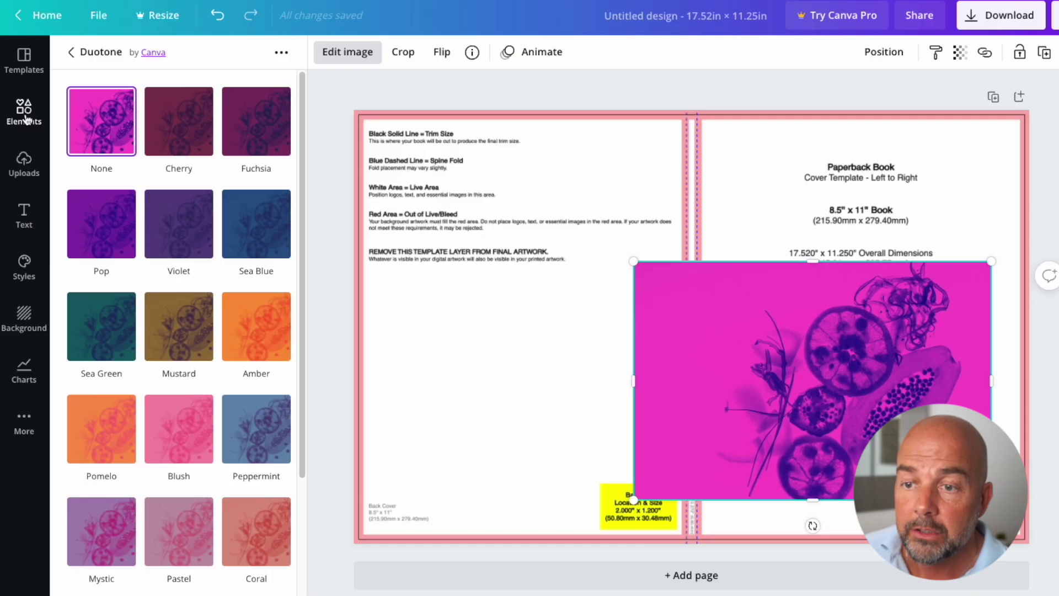
Step: Add a square shape to the cover, send it behind the fruit photo and move it onto the upper back cover
left_click(24, 116)
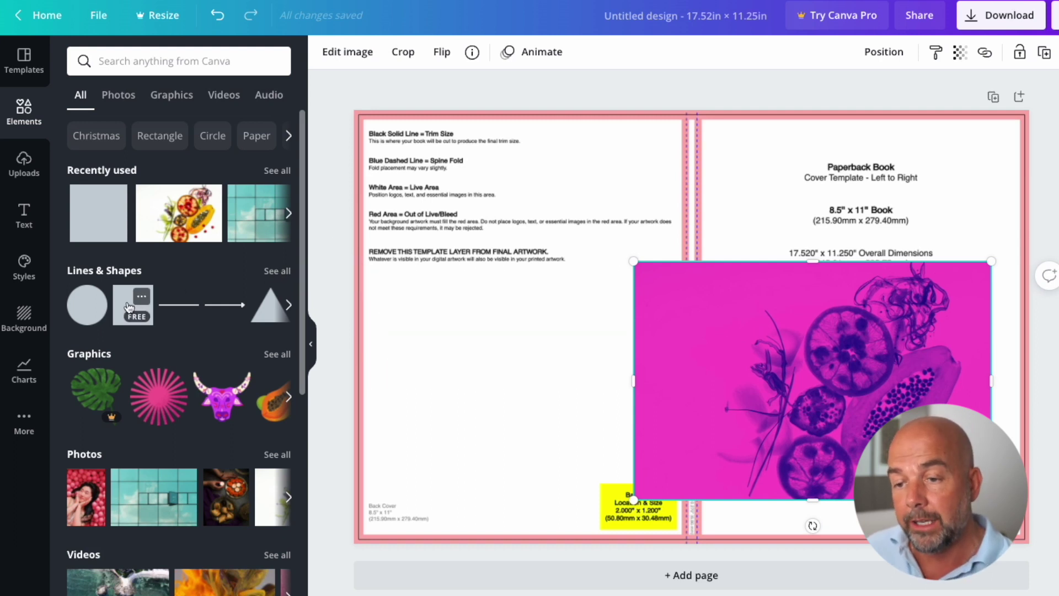
left_click_drag(349, 269, 451, 259)
left_click_drag(539, 323, 604, 250)
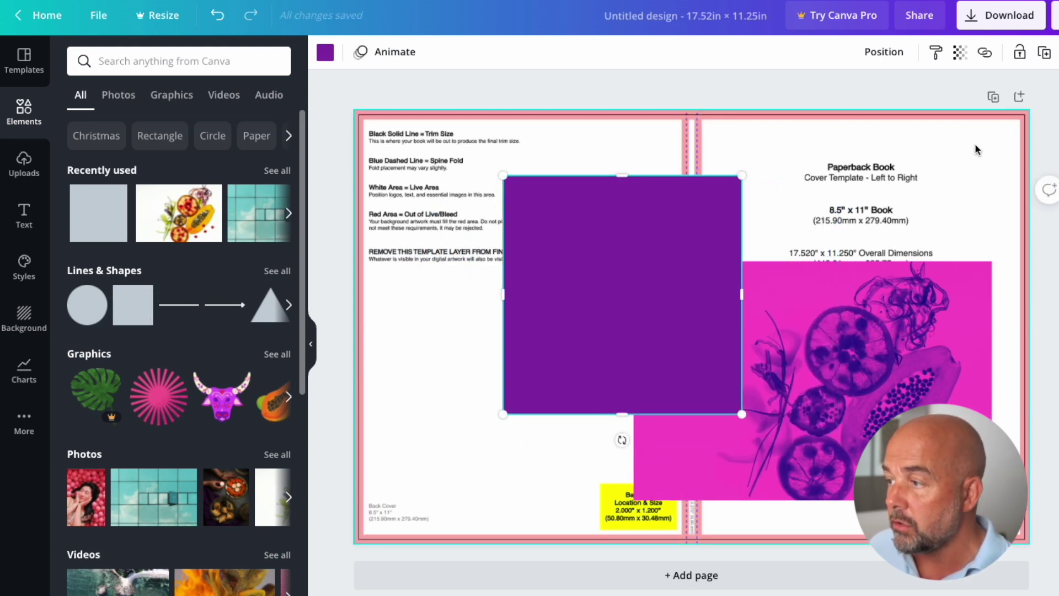
left_click(892, 55)
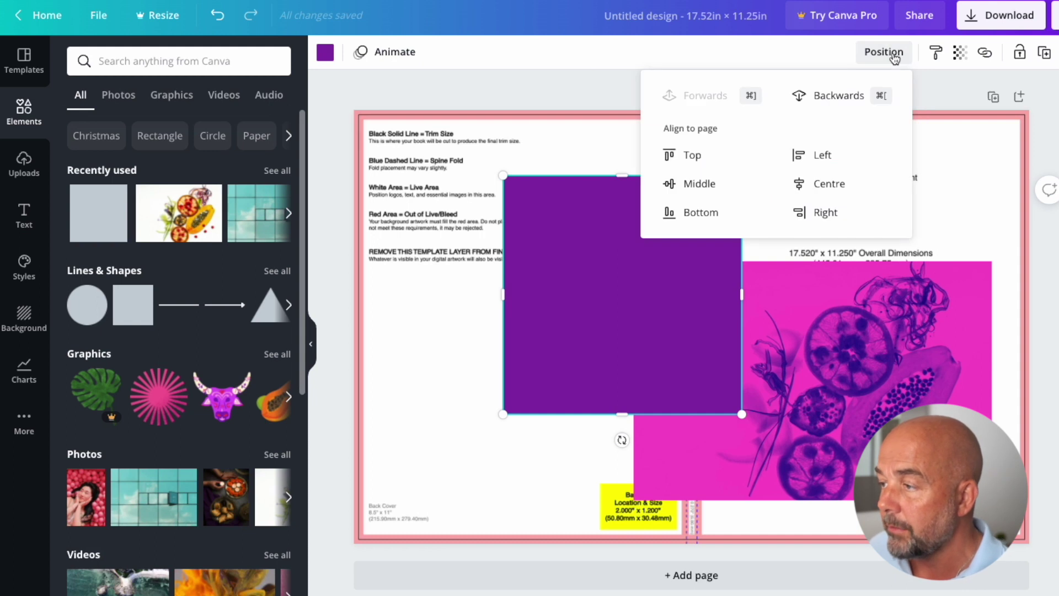
left_click(839, 96)
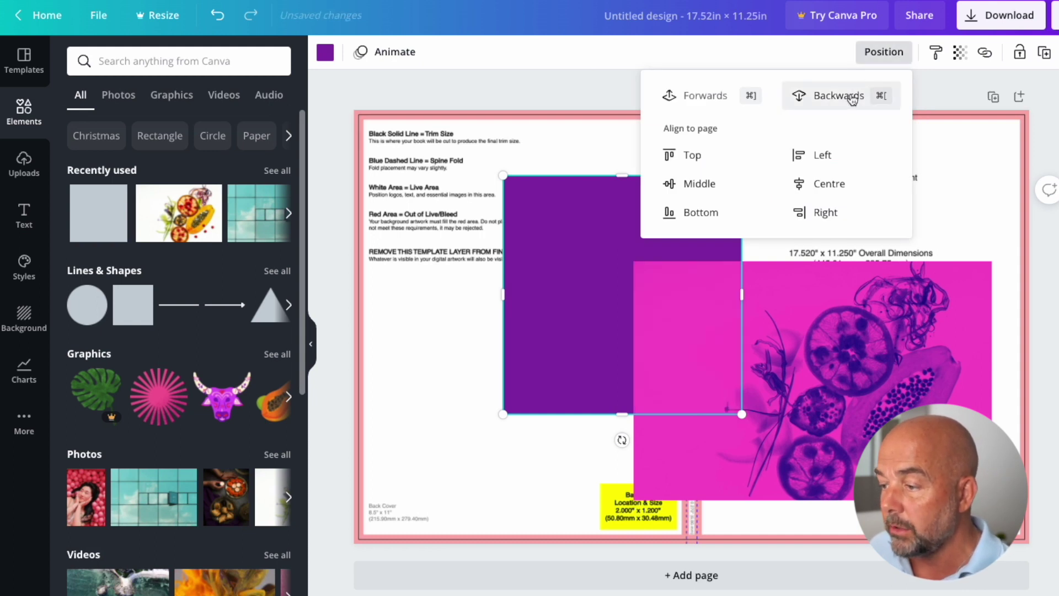
left_click(589, 274)
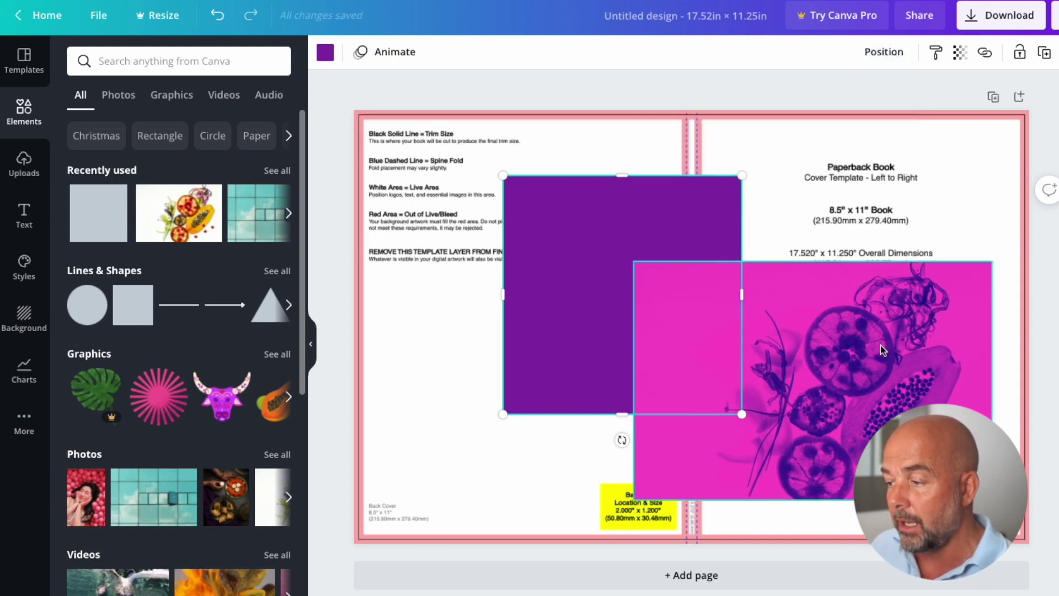
left_click_drag(569, 248, 488, 204)
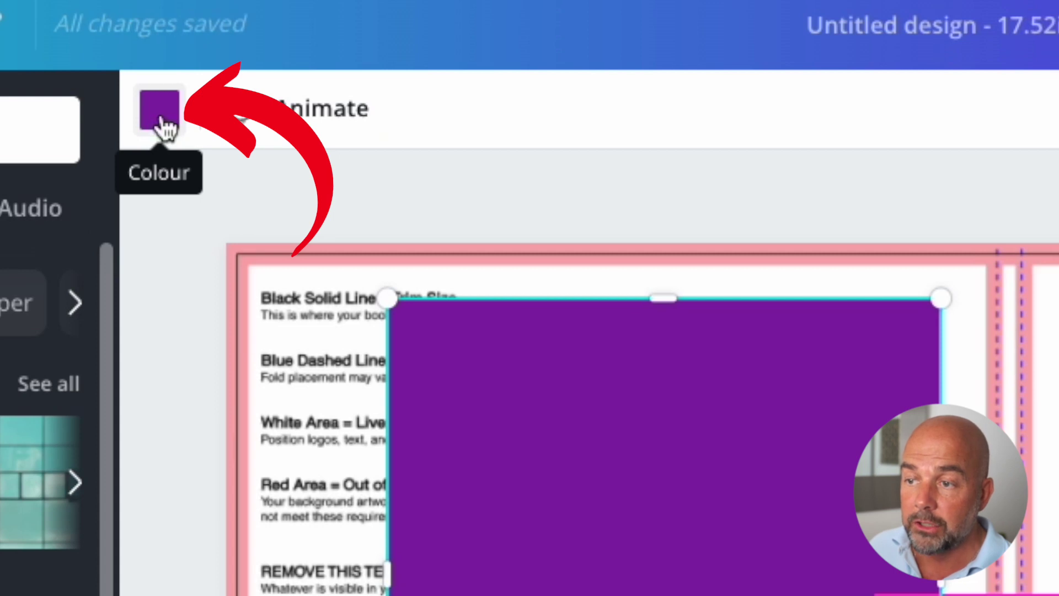
Step: Recolour the square with the magenta-purple from the fruit photo's colours and stretch it to cover the whole page
left_click(161, 116)
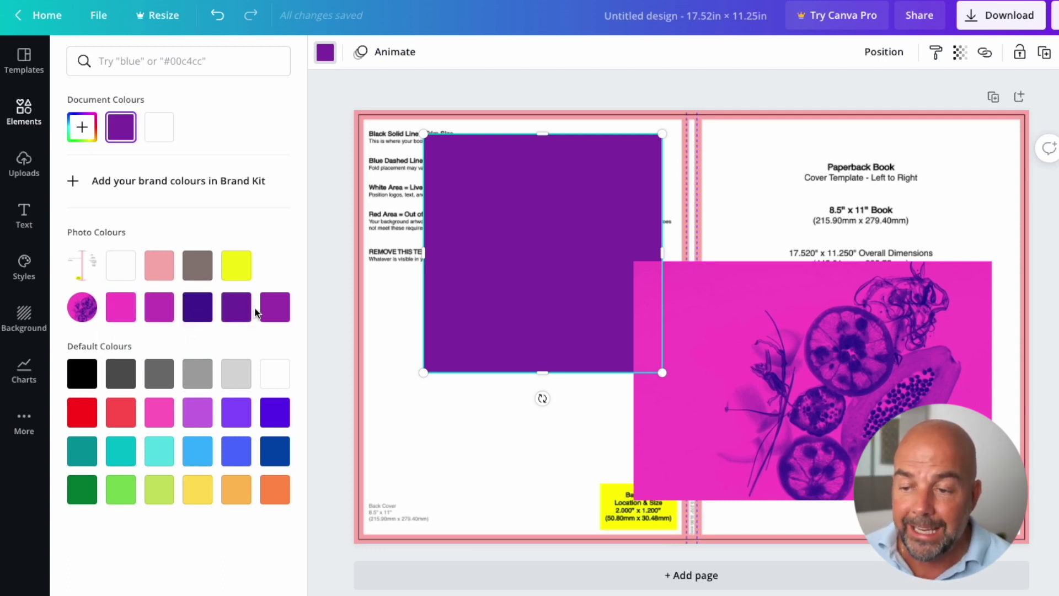
left_click(160, 310)
left_click_drag(561, 234, 495, 214)
left_click_drag(473, 348, 471, 543)
left_click_drag(592, 325, 1027, 332)
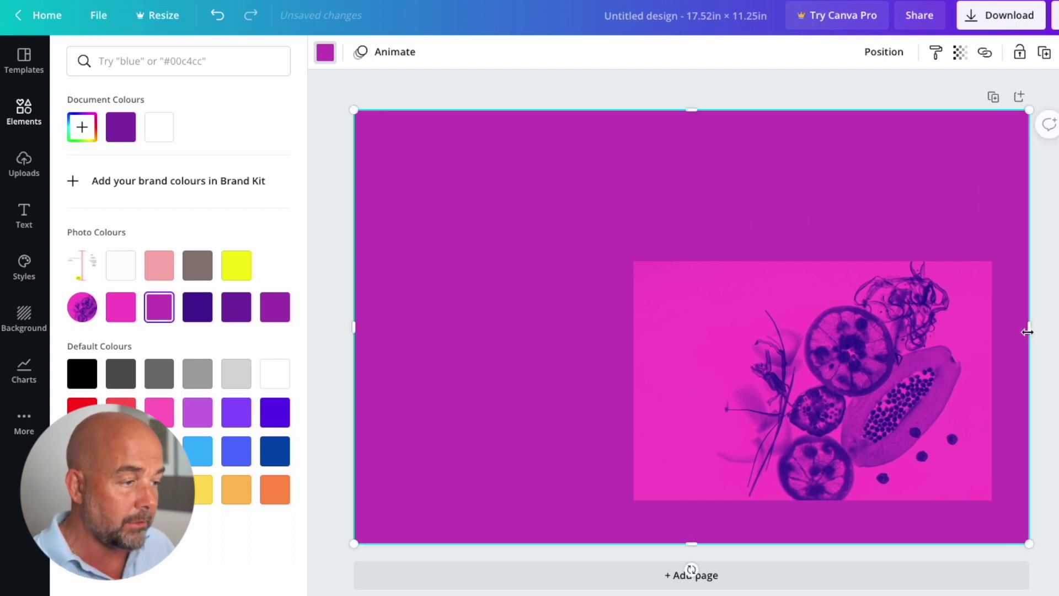
Step: Add a second, dark purple square, send it one layer backwards behind the photo and place it at the top of the front cover
left_click(24, 110)
left_click_drag(133, 305, 482, 207)
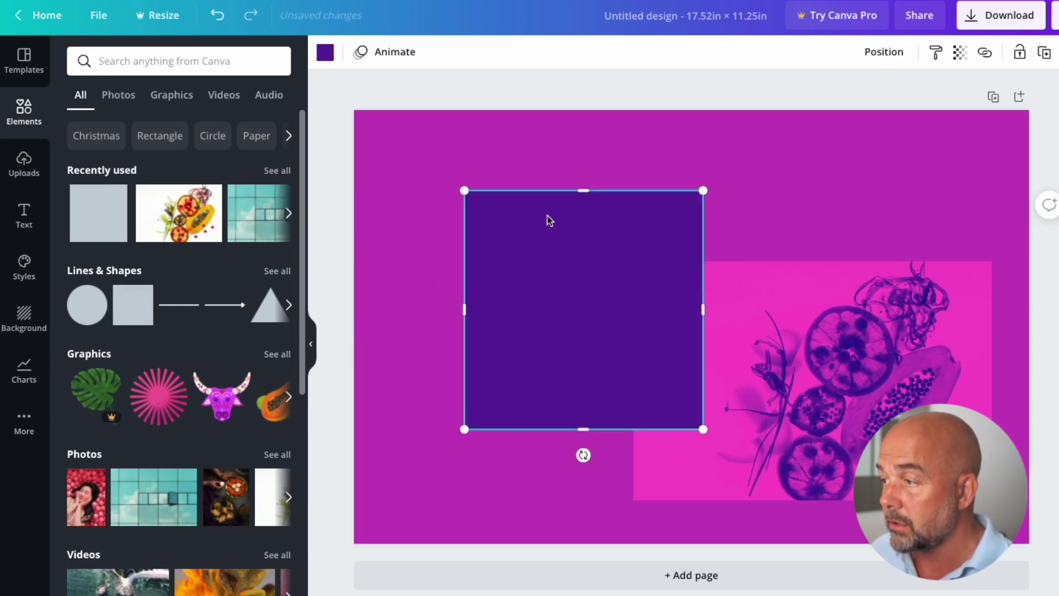
left_click(888, 53)
left_click(844, 96)
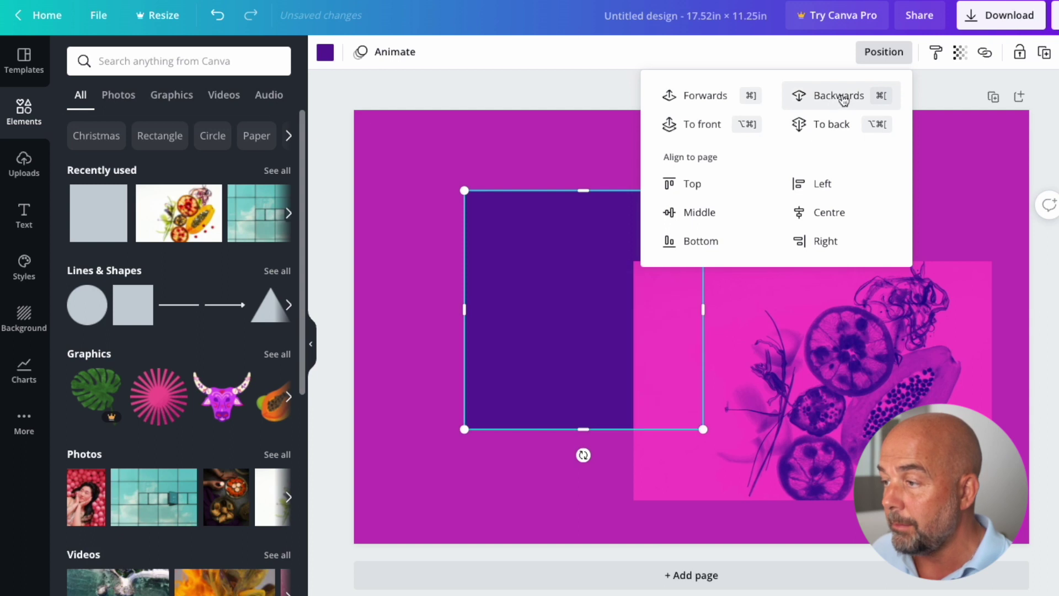
left_click(568, 243)
left_click_drag(557, 247, 779, 172)
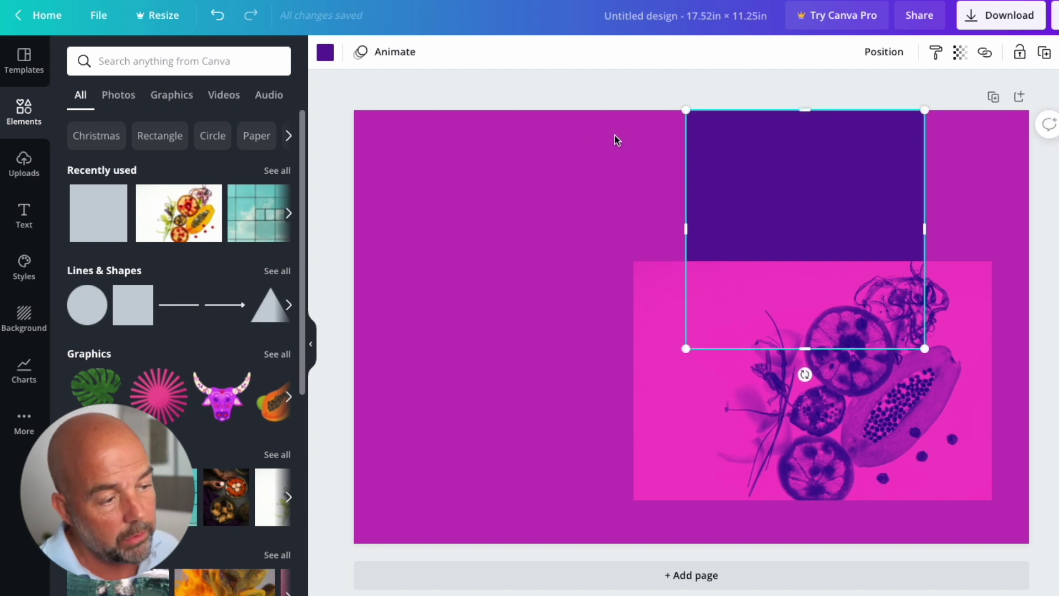
Step: Set the magenta background's transparency to 23 and align the dark purple square's left edge with the spine fold line
left_click(467, 208)
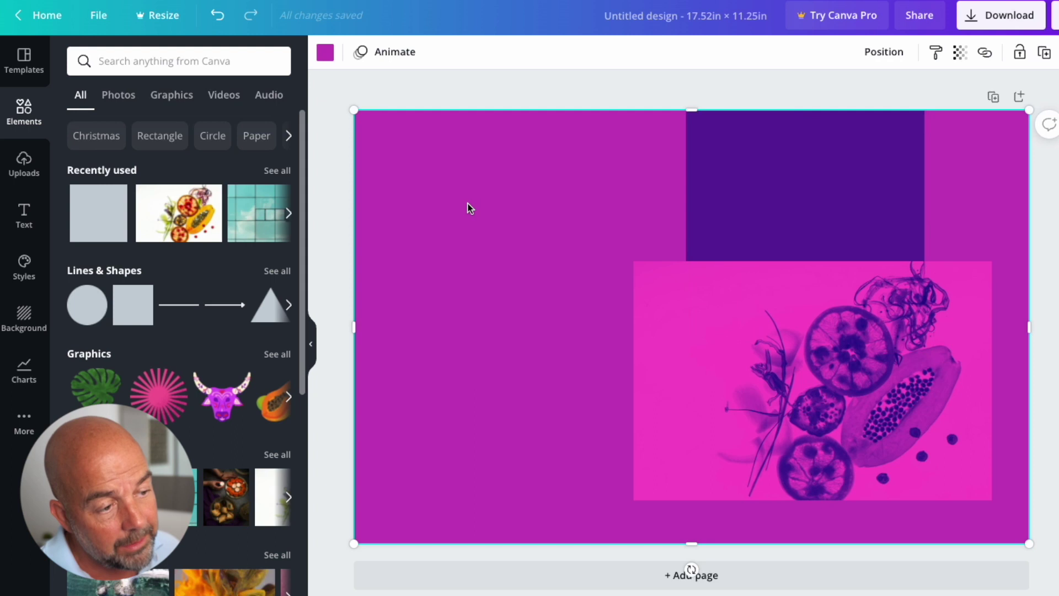
left_click(963, 55)
left_click_drag(913, 102, 848, 107)
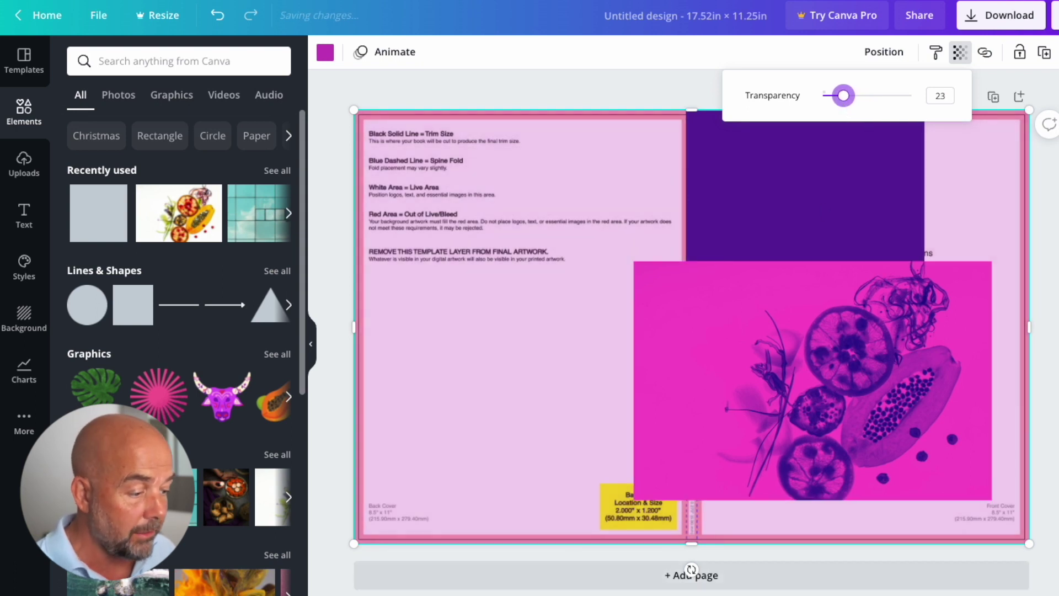
scroll(750, 289, "up", 5)
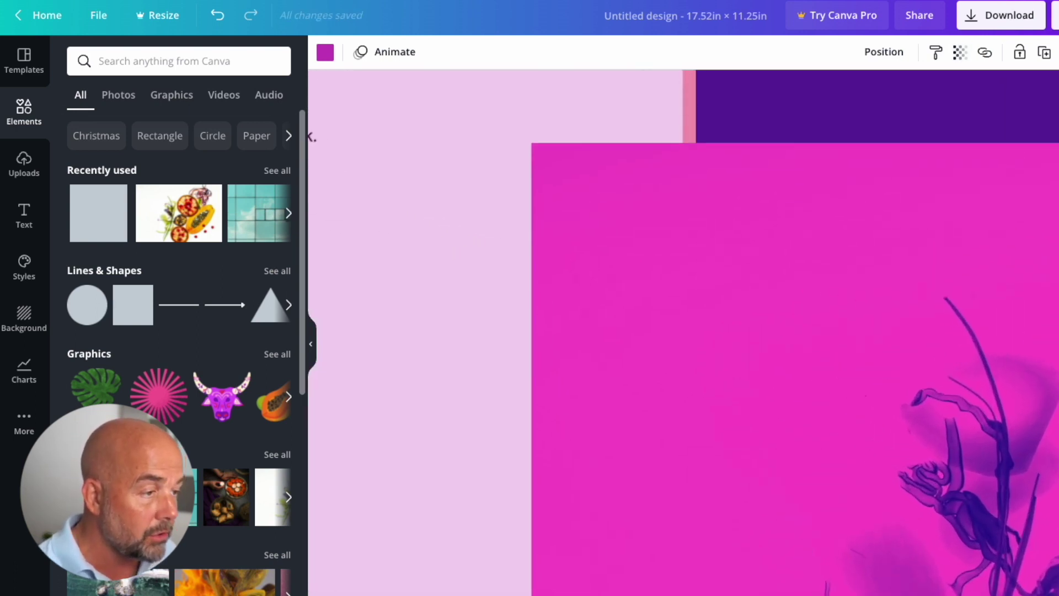
scroll(750, 289, "up", 8)
left_click_drag(799, 300, 836, 291)
scroll(684, 331, "down", 5)
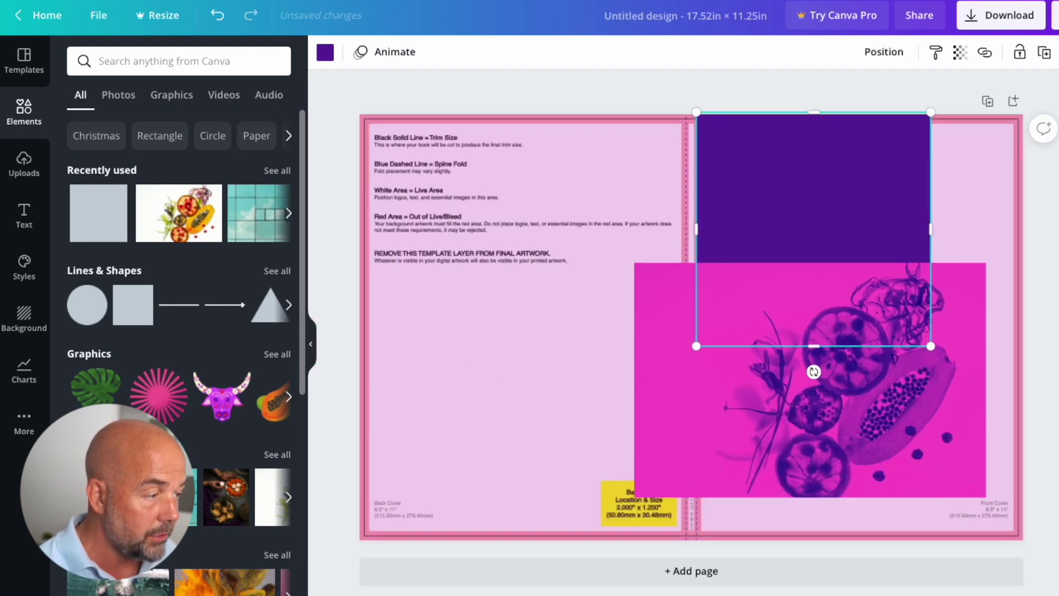
Step: Set the full-page magenta background's transparency to 100
left_click(466, 209)
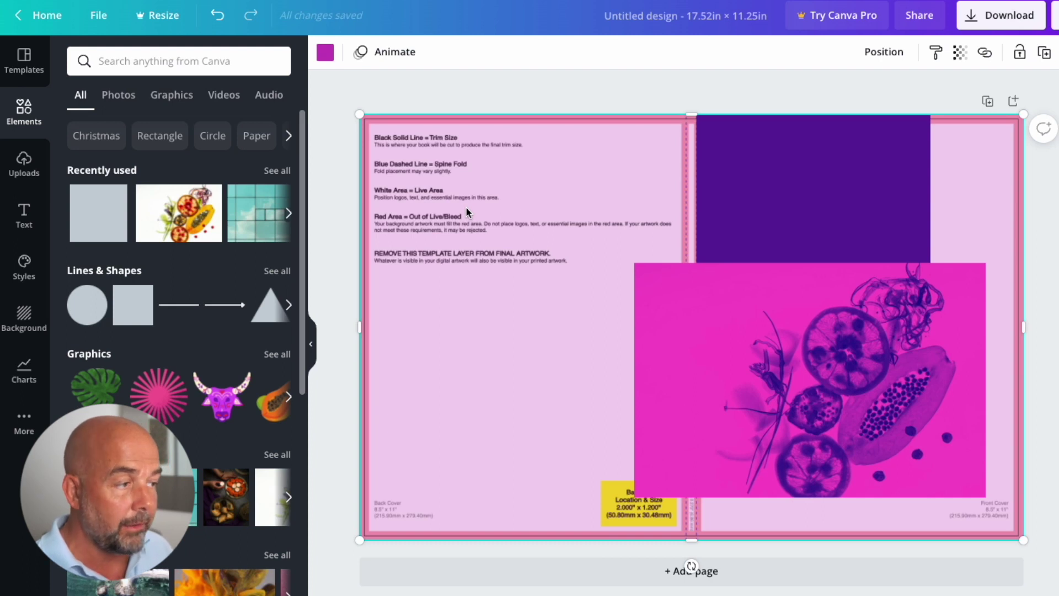
left_click(961, 53)
left_click_drag(843, 98, 919, 101)
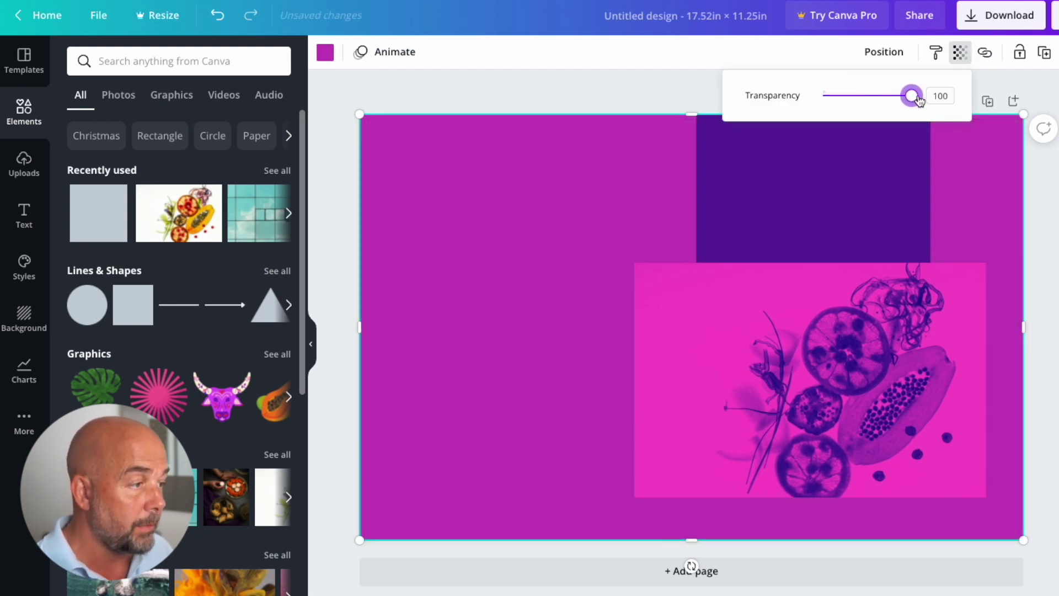
left_click(490, 208)
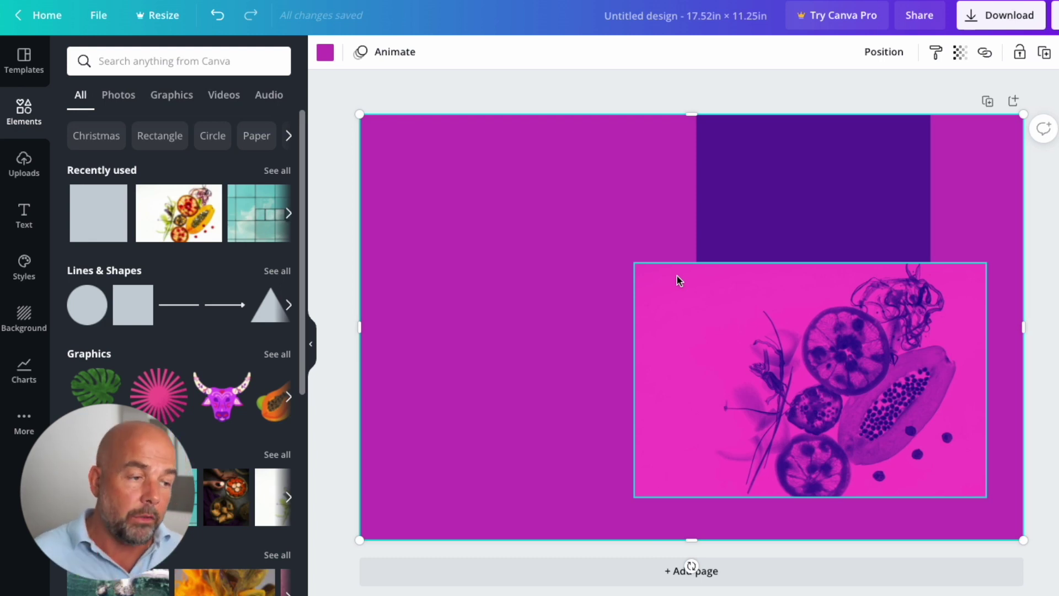
Step: Try masking the photo's overlap onto the spine and back cover with a background-coloured square, and remove that square
mouse_move(141, 307)
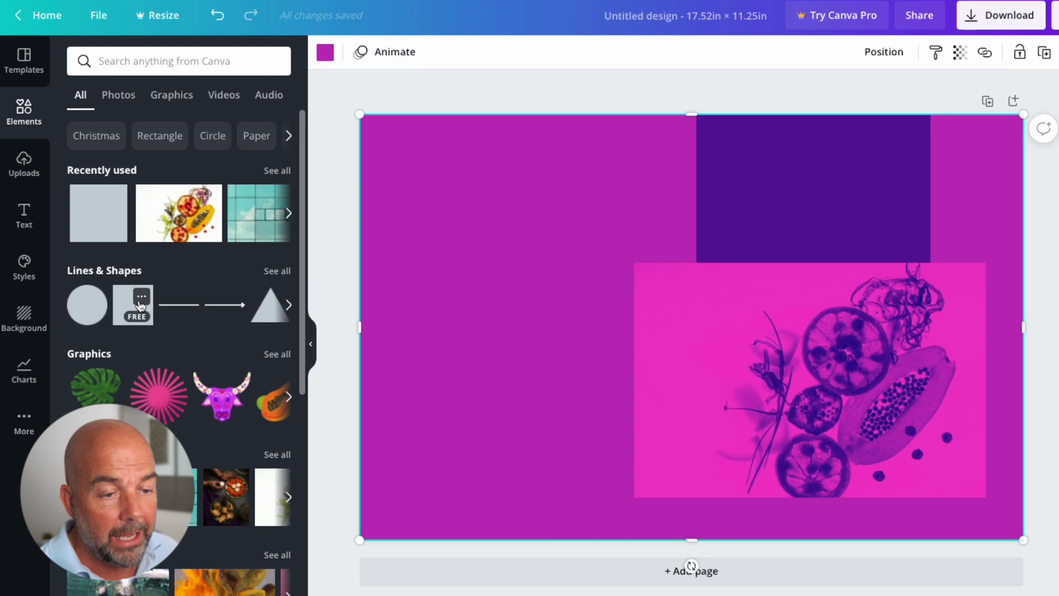
left_click_drag(128, 305, 475, 267)
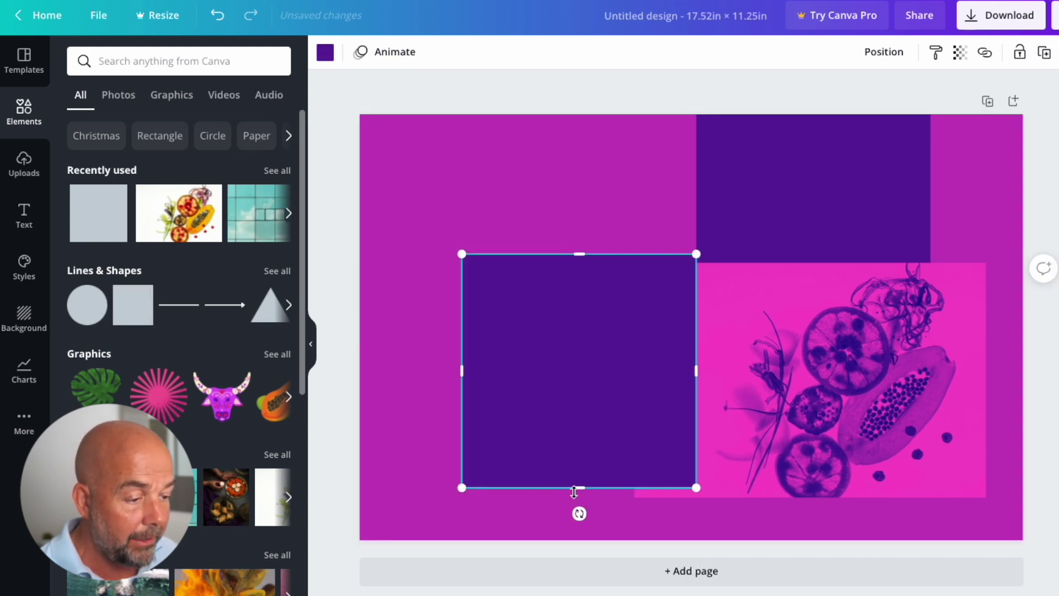
left_click_drag(583, 491, 582, 499)
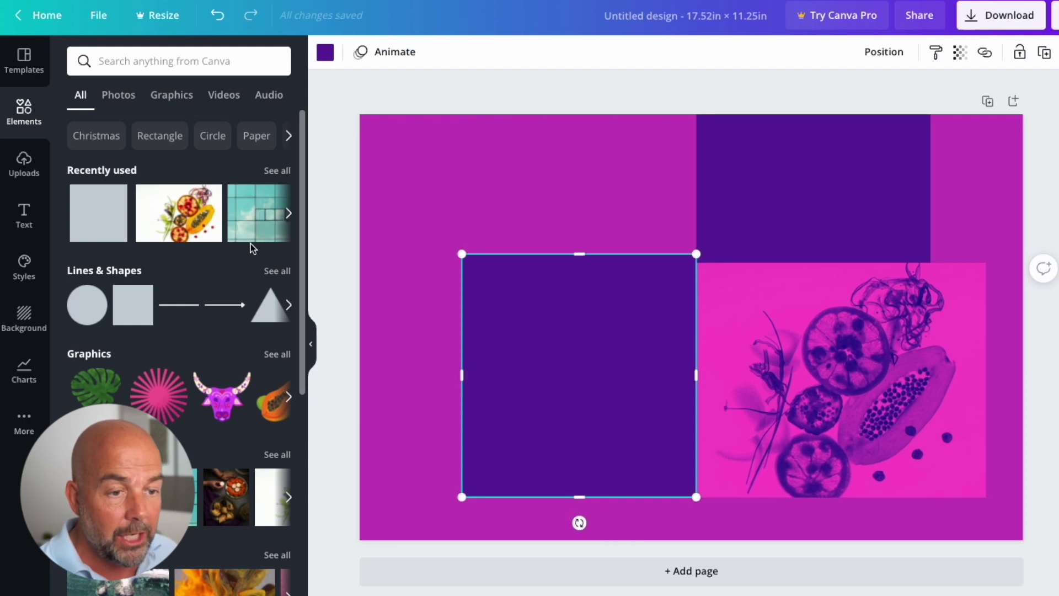
left_click(325, 53)
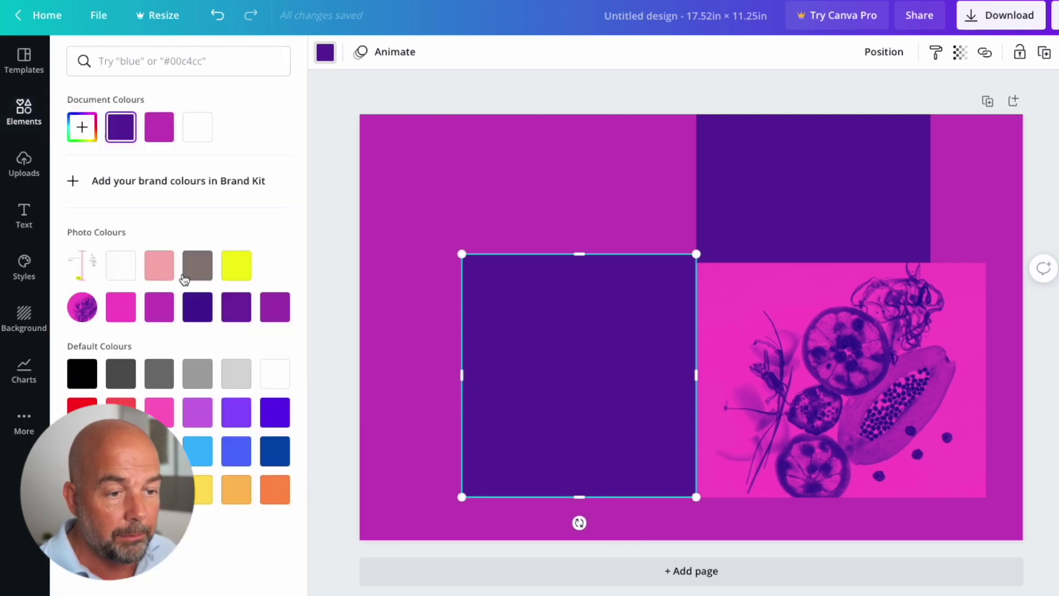
left_click(167, 311)
left_click(482, 166)
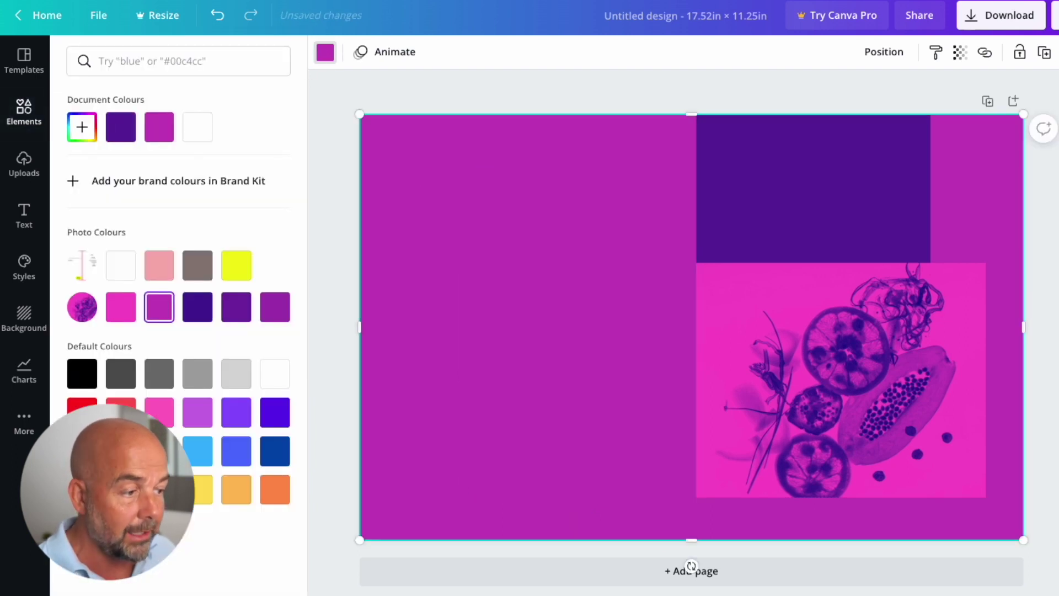
left_click(569, 326)
key("Delete")
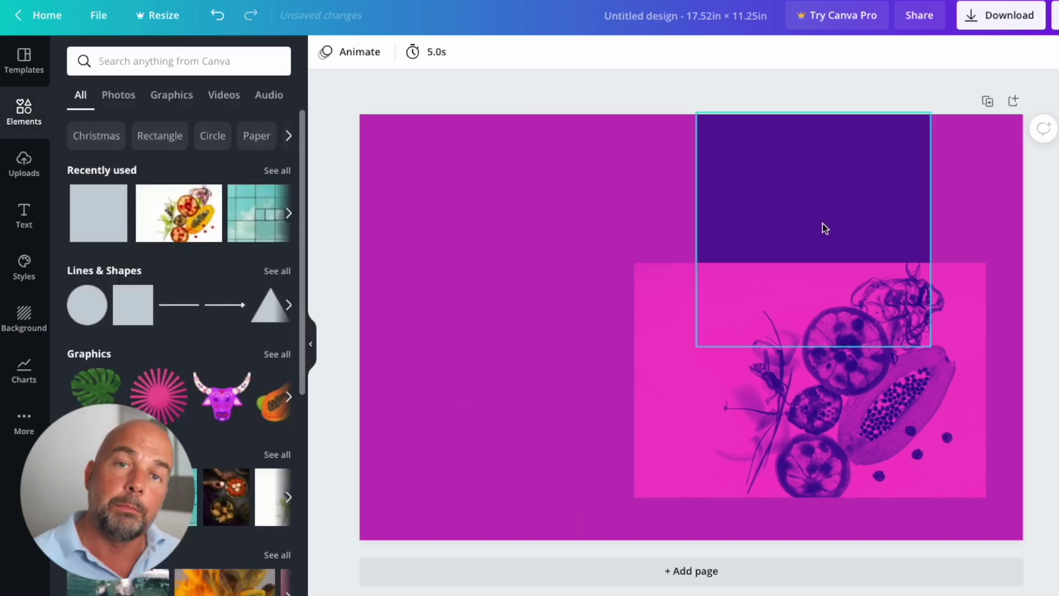
Step: Add the "Happy BIRTHDAY" font combination in white, scale it down and place it over the dark purple square on the front cover
left_click(23, 215)
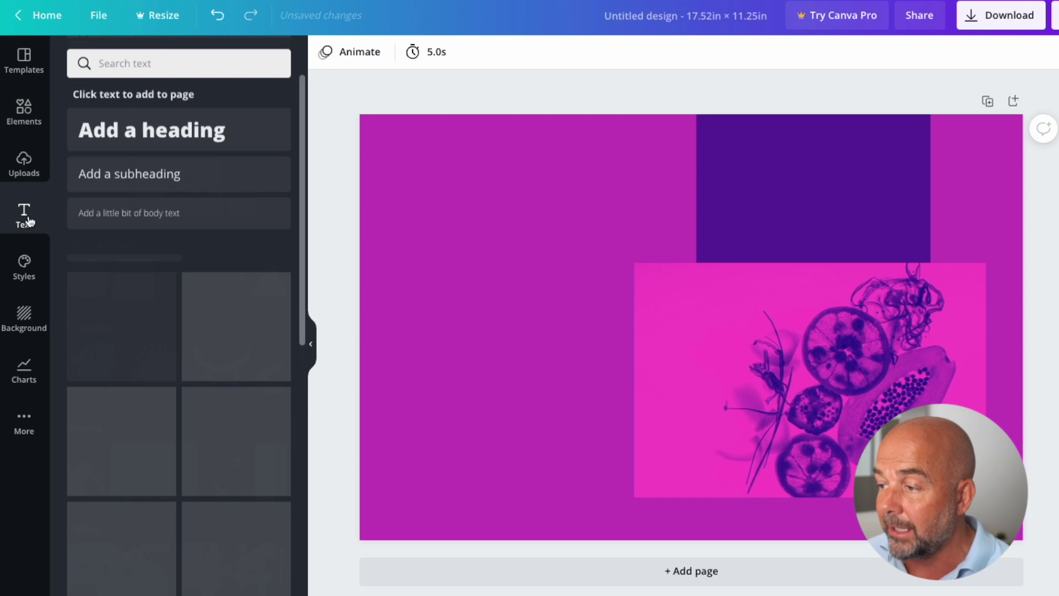
scroll(142, 373, "down", 5)
scroll(142, 374, "down", 5)
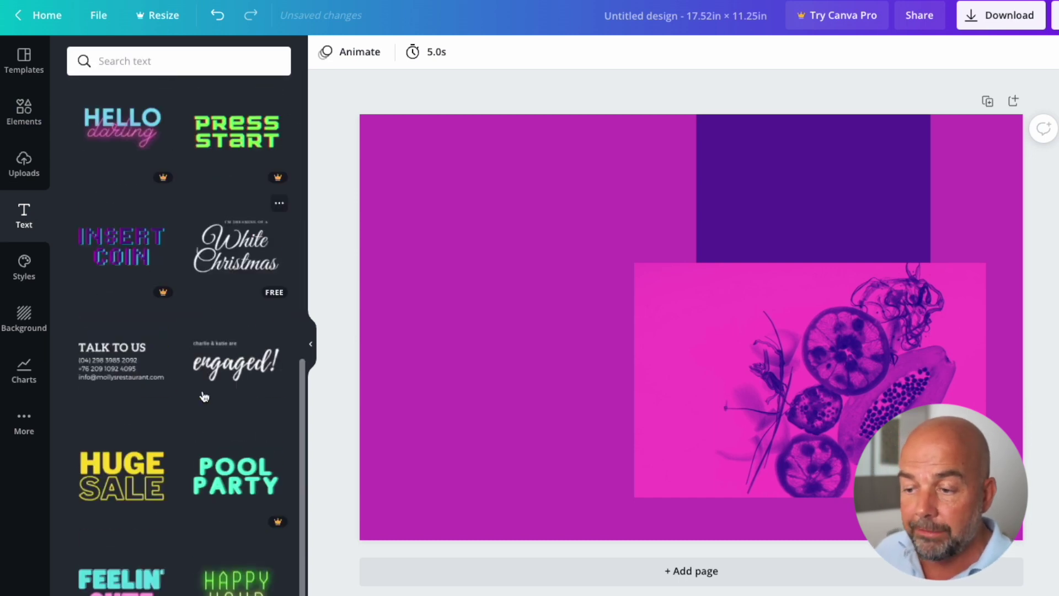
scroll(188, 386, "up", 10)
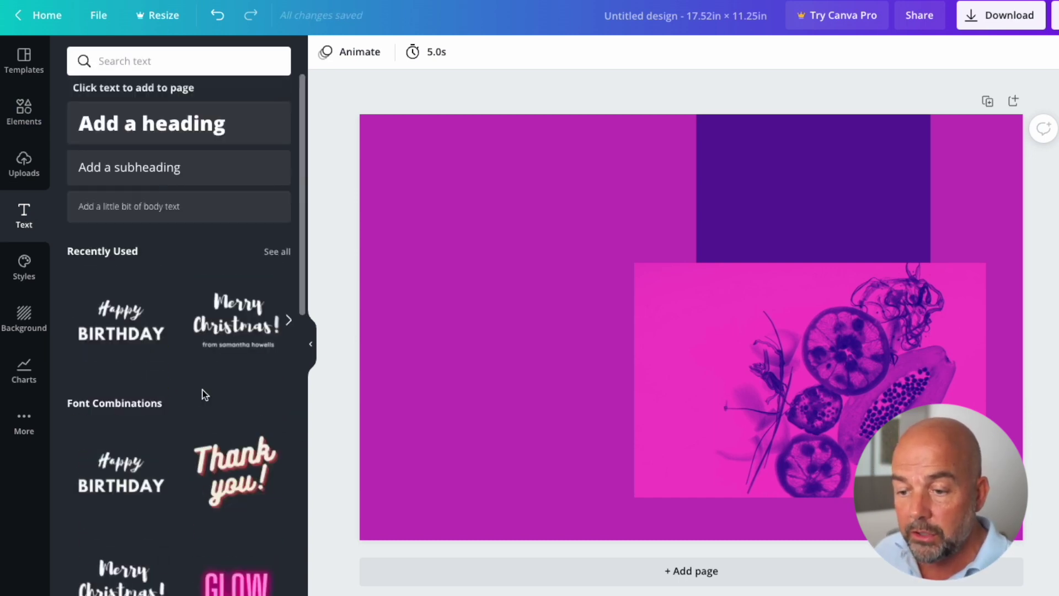
scroll(204, 395, "down", 1)
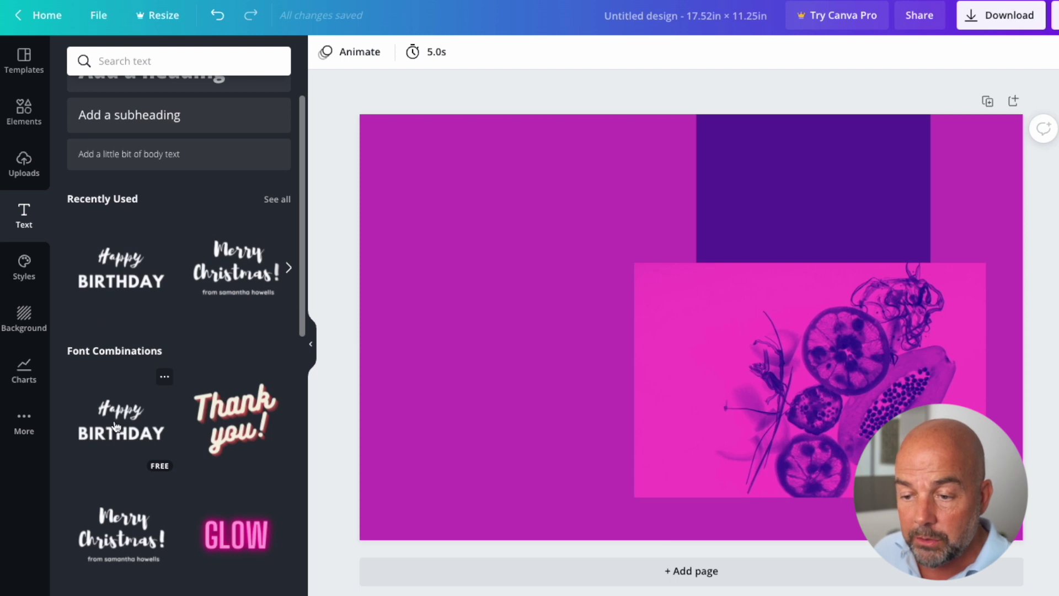
left_click_drag(117, 424, 527, 191)
left_click_drag(1053, 356, 855, 279)
left_click_drag(656, 172, 784, 161)
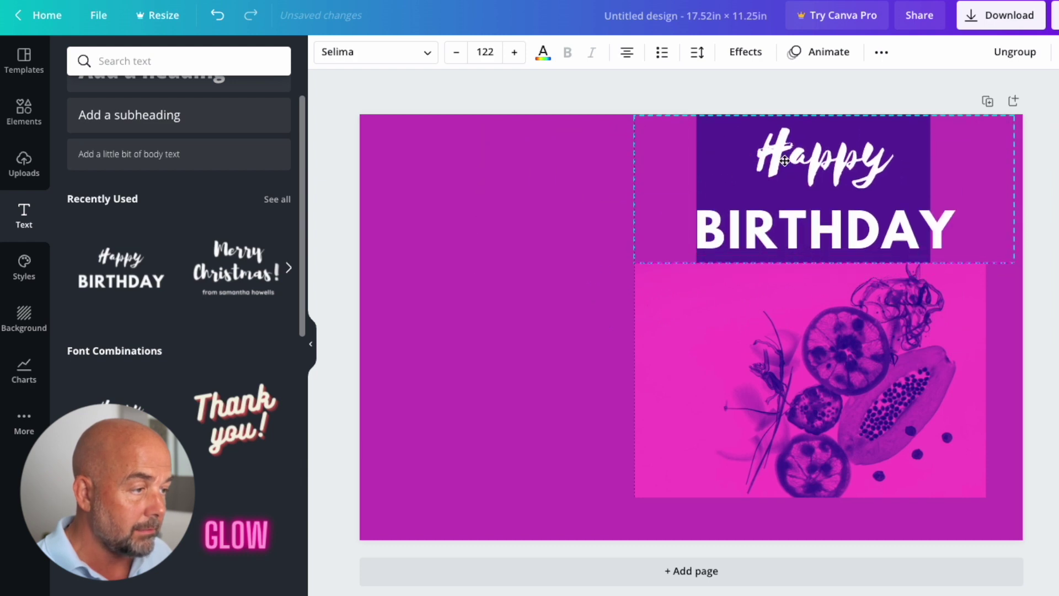
Step: Delete the "BIRTHDAY" line, replace "Happy" with "My" and scale that text down to size 111
left_click(814, 231)
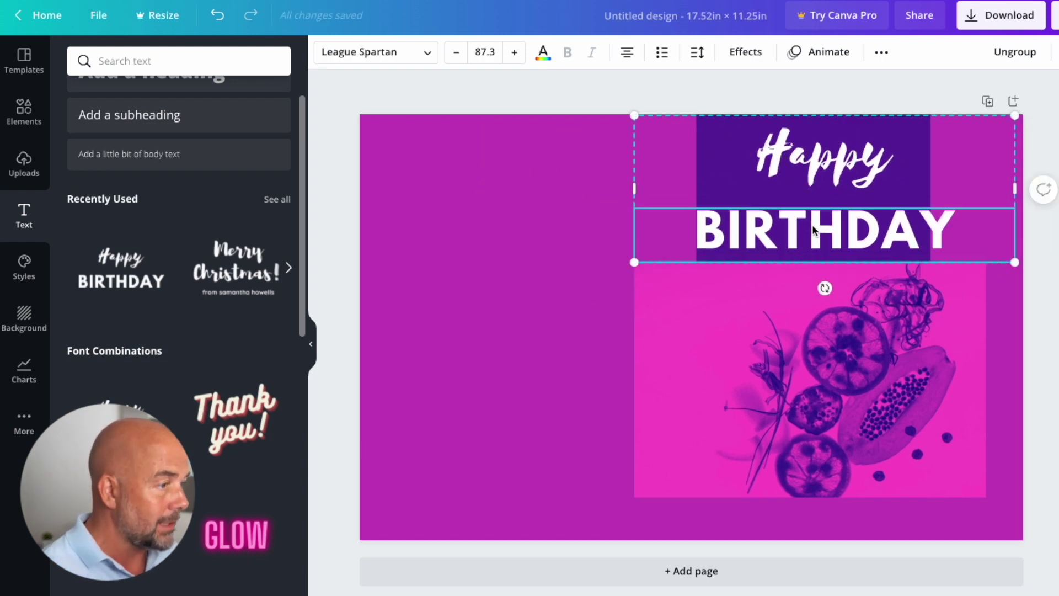
key("Delete")
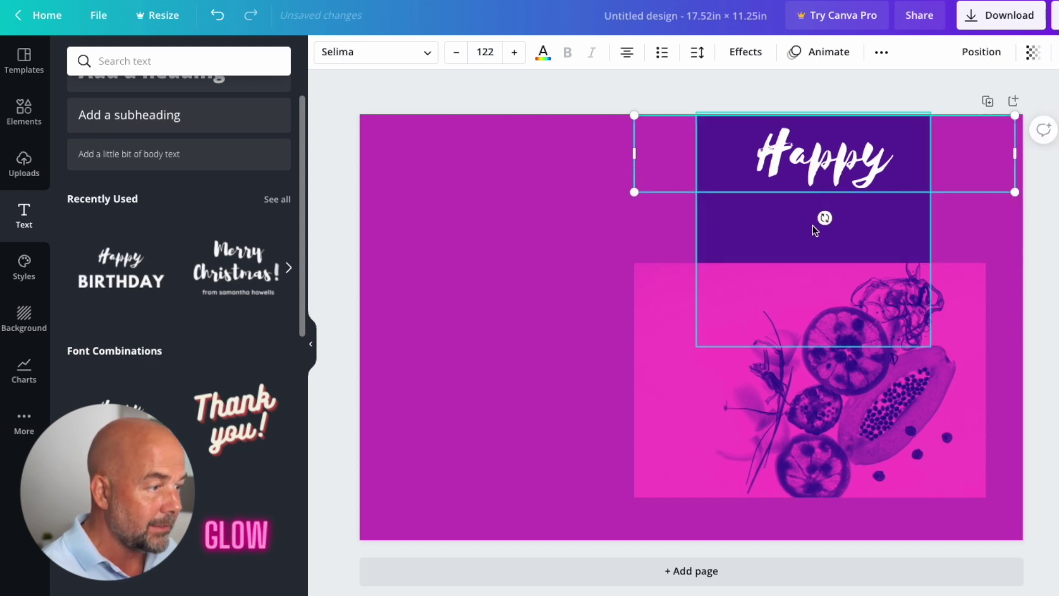
double_click(833, 164)
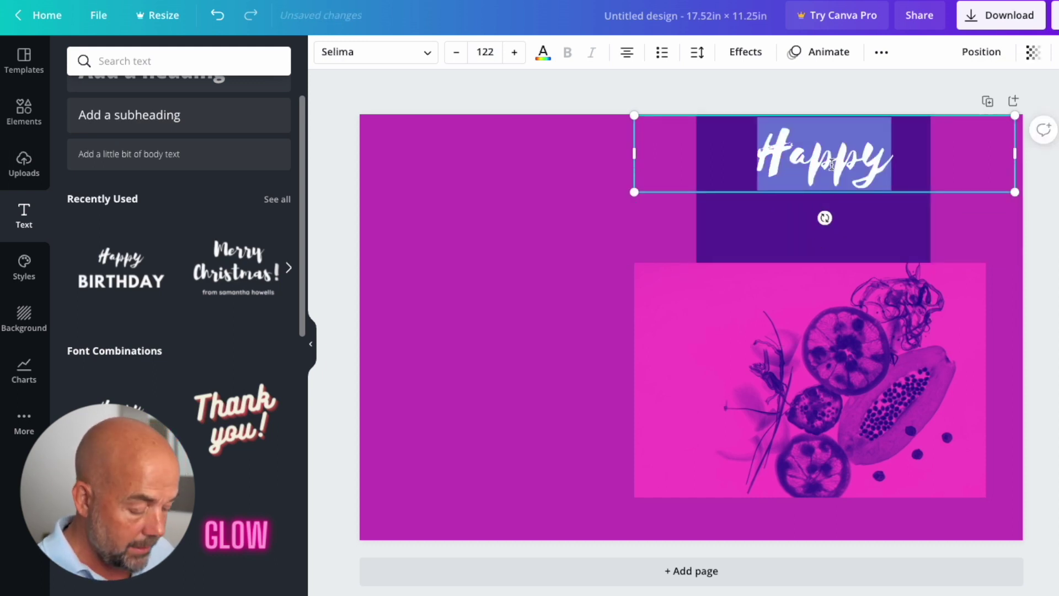
type("M")
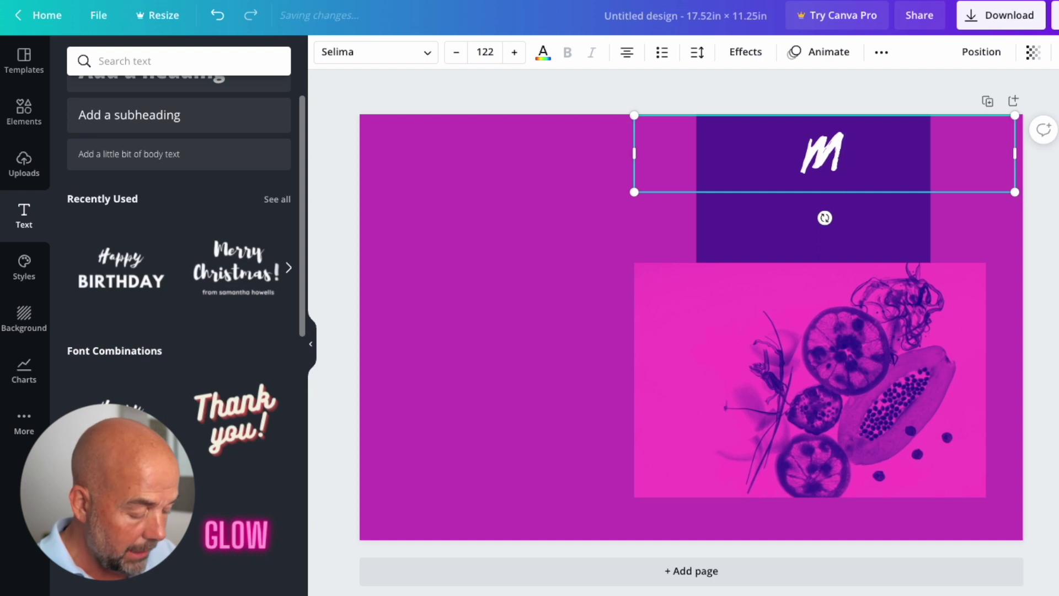
type("y")
left_click_drag(1015, 192, 981, 182)
Step: Add a second "Happy BIRTHDAY" font combination, delete its "Happy" line and replace "BIRTHDAY" with "RECIPE"
left_click_drag(115, 267, 562, 255)
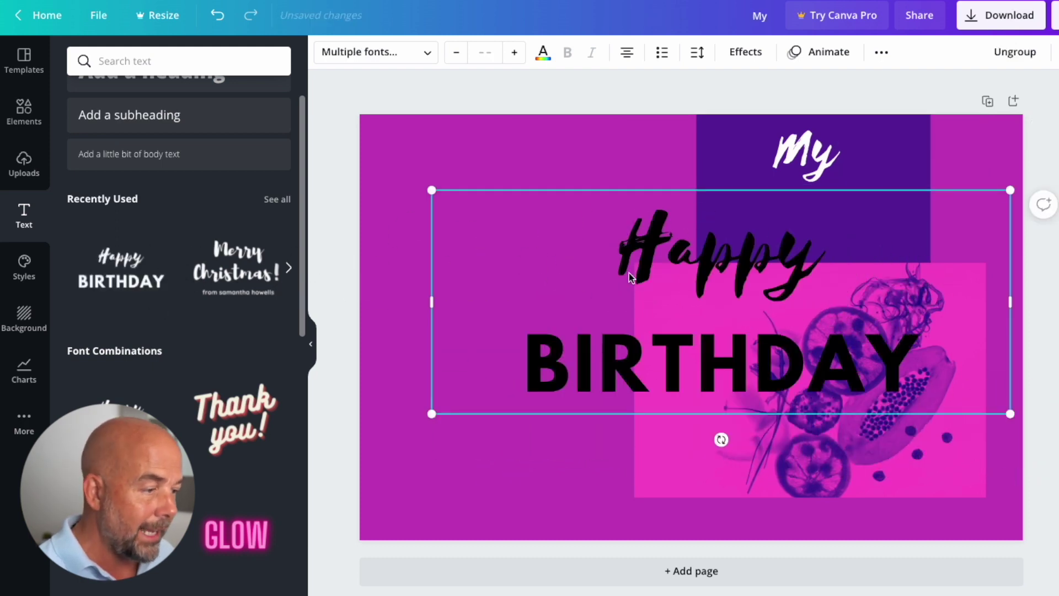
left_click(693, 261)
key("Delete")
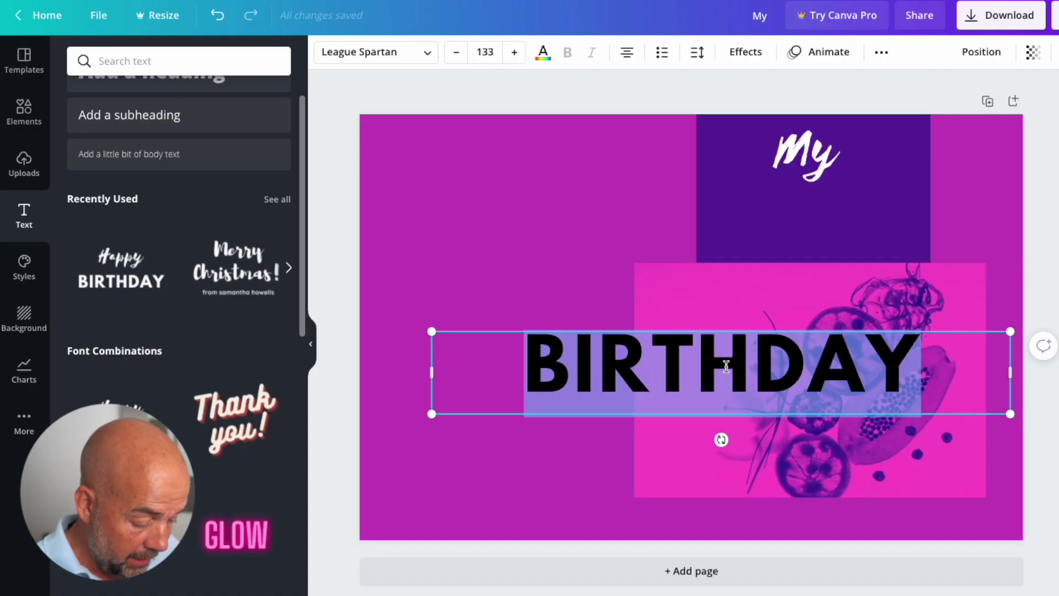
type("REC")
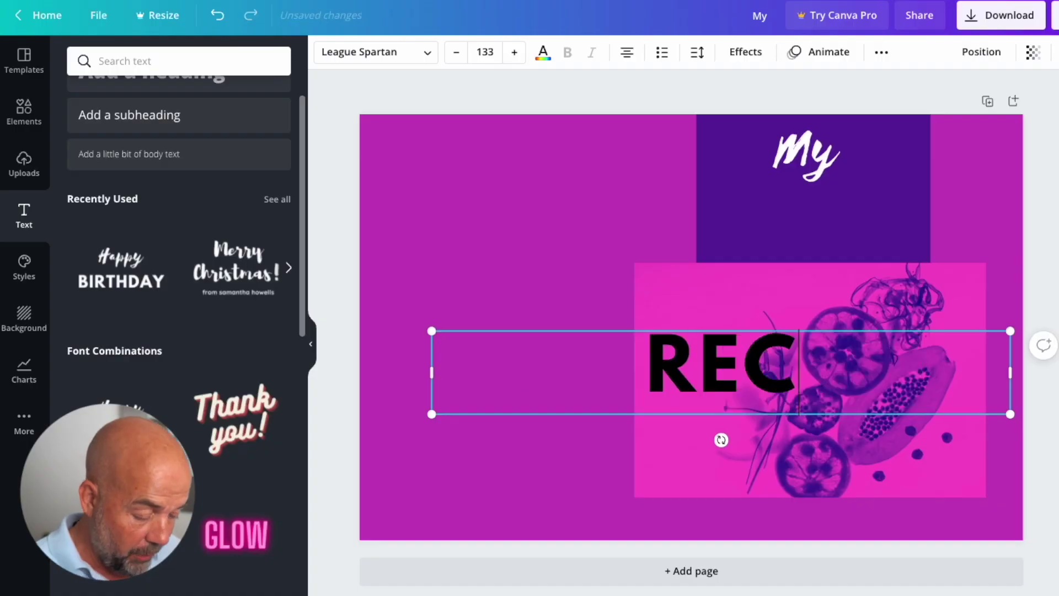
type("IPE")
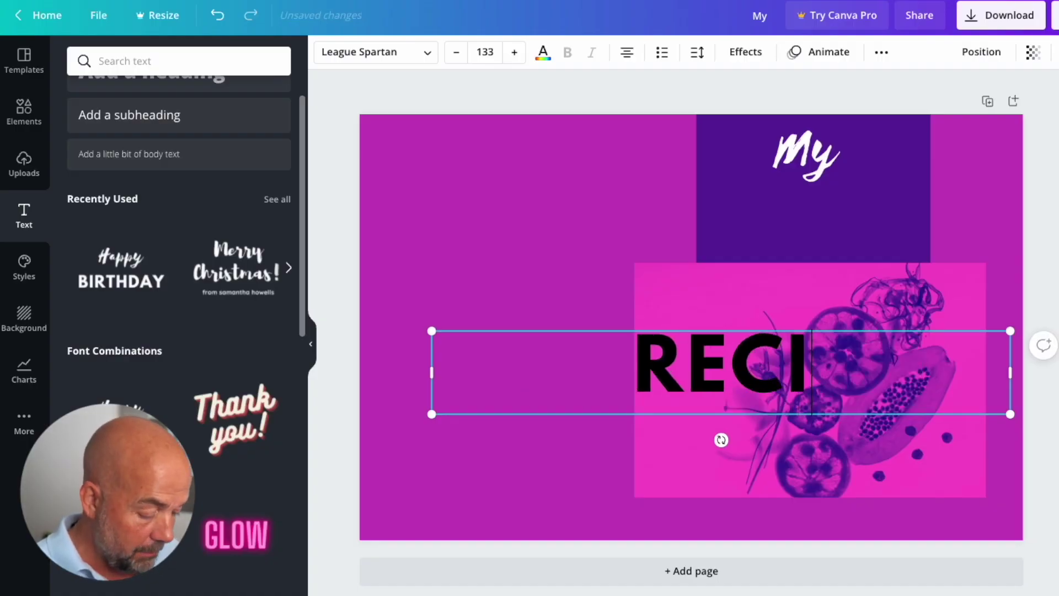
Step: Colour the "RECIPE" text white and scale it down to roughly half its size
left_click(543, 55)
left_click(237, 128)
left_click_drag(1011, 416, 743, 377)
left_click(548, 288)
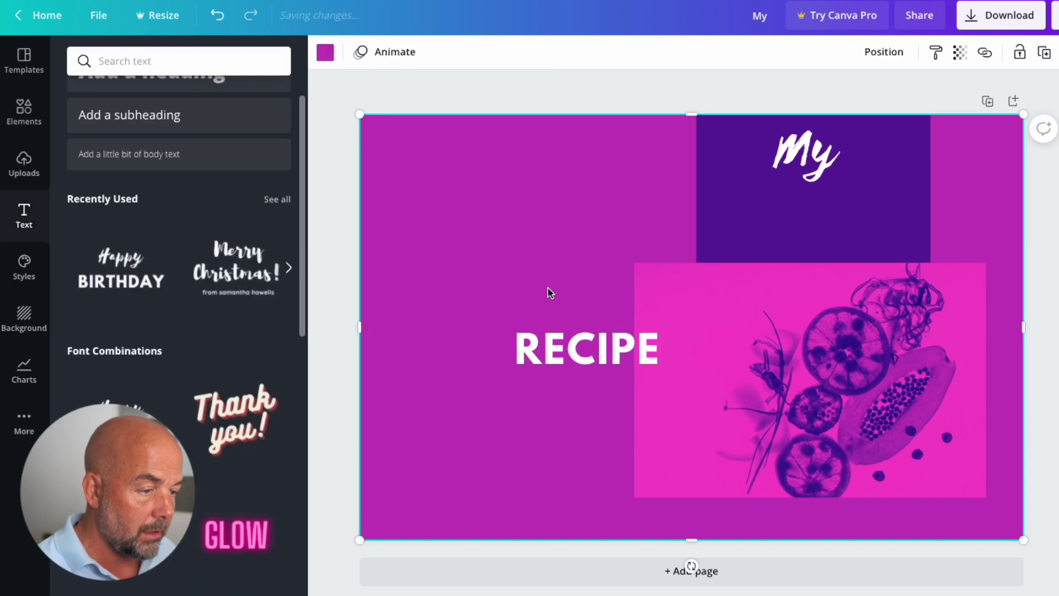
Step: Move "RECIPE" directly beneath "My", enlarge it to size 78.3 and centre it on the dark purple square
left_click_drag(574, 351, 823, 193)
left_click_drag(993, 217, 1019, 222)
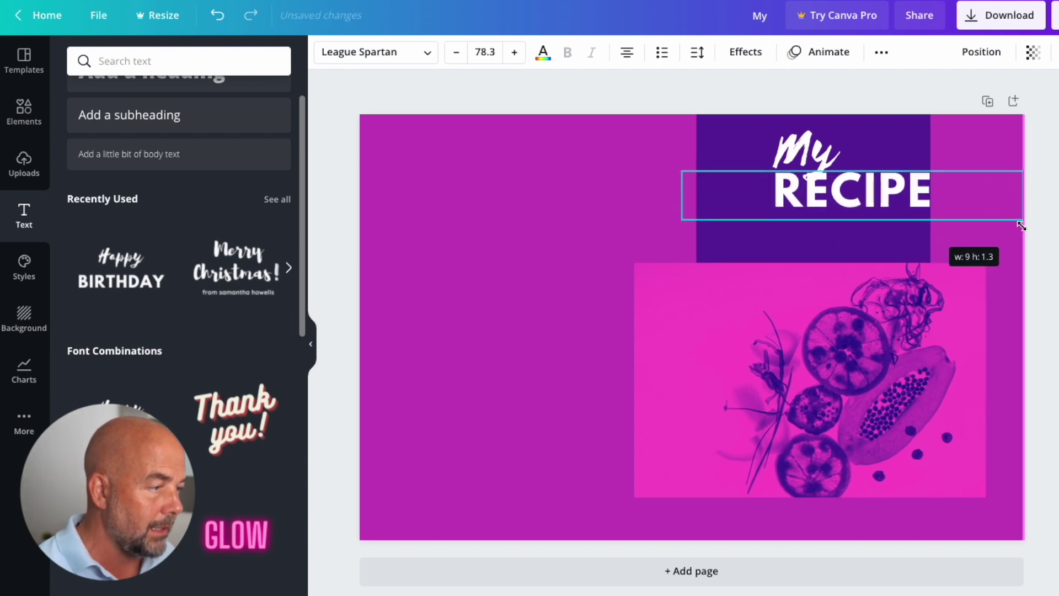
left_click_drag(869, 200, 850, 200)
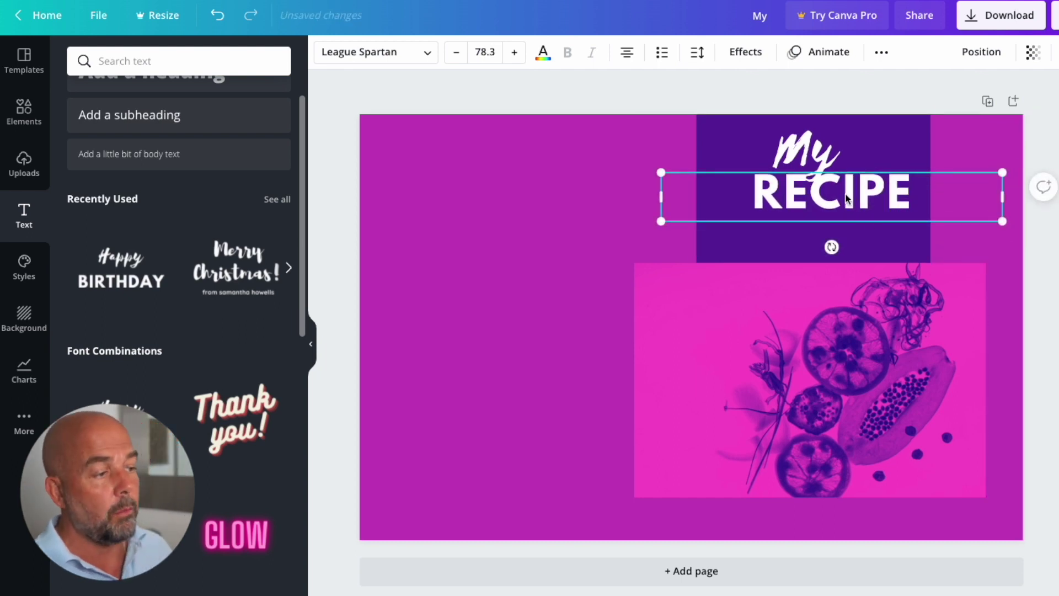
Step: Duplicate the "My" text below "RECIPE", change the copy to "Journal" and offset it to the right past the square's edge
left_click(813, 153)
left_click_drag(814, 154, 836, 232)
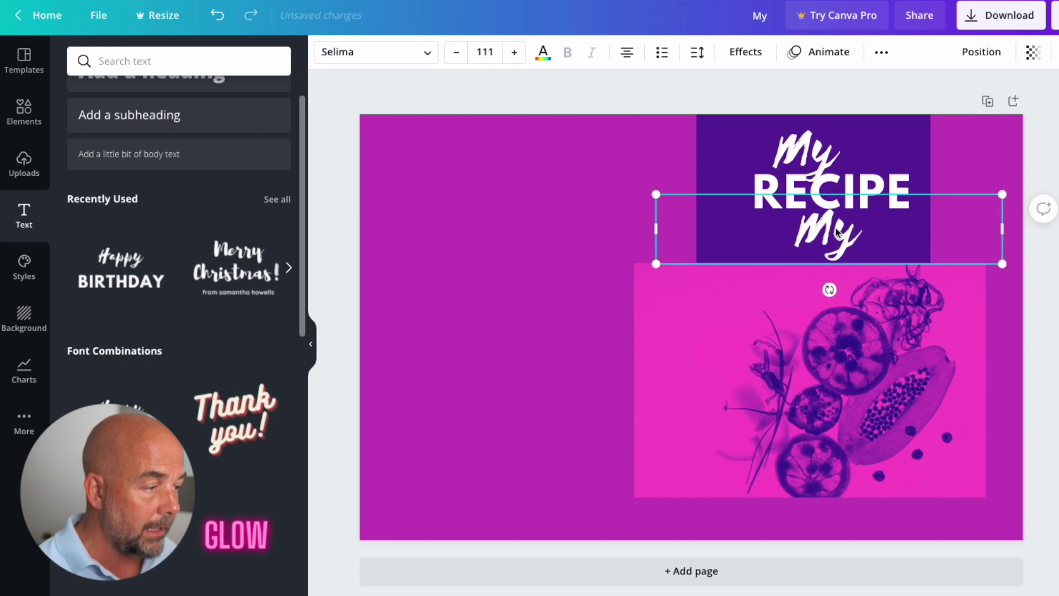
double_click(836, 229)
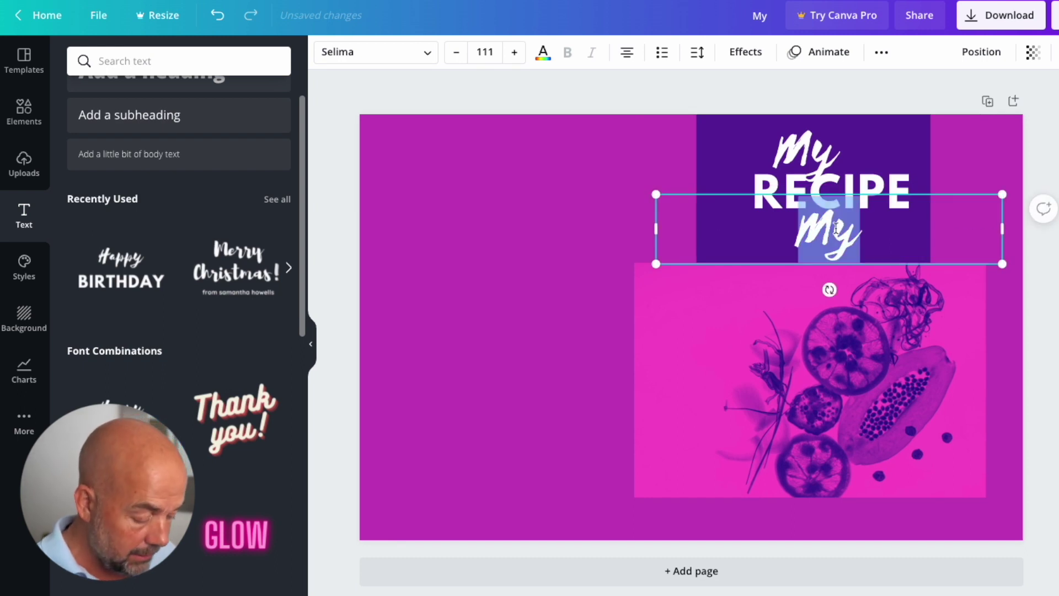
type("Journal")
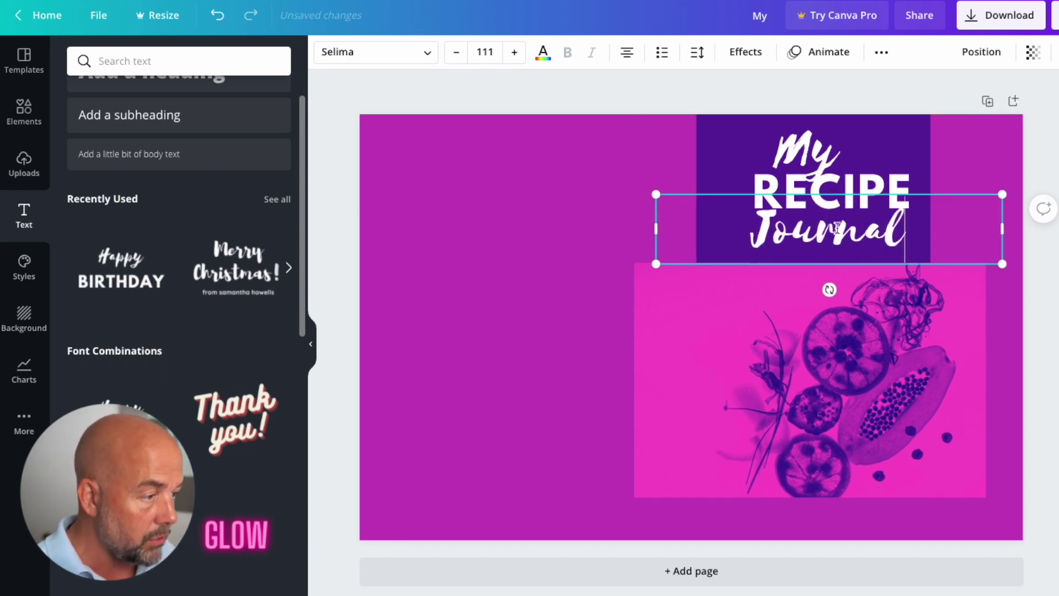
left_click(569, 187)
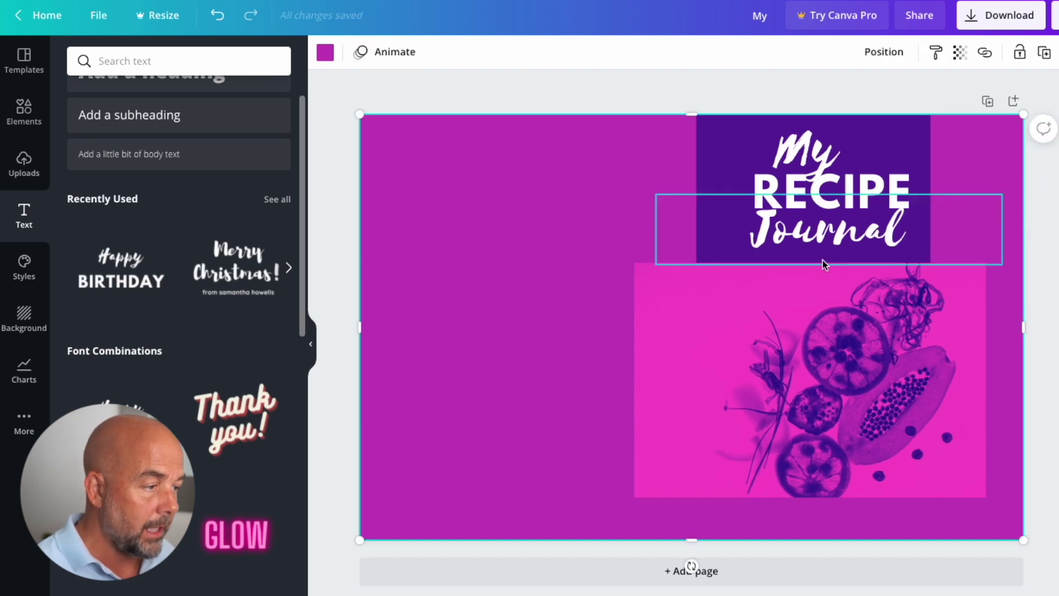
left_click_drag(818, 234, 862, 228)
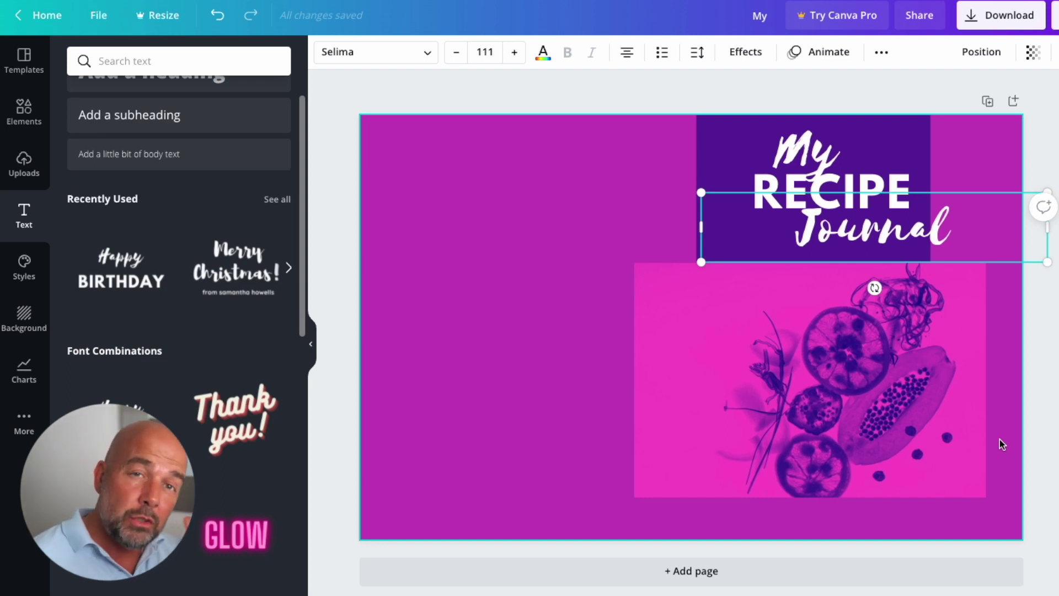
Step: Set the full-page magenta background's transparency to 18 to reveal the KDP template
left_click(482, 189)
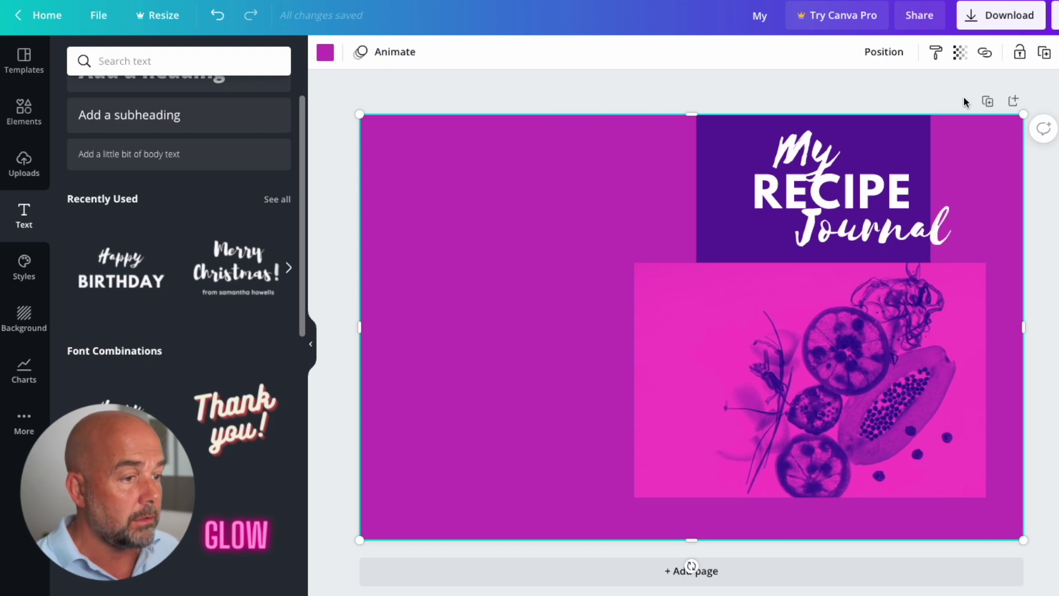
left_click(960, 52)
left_click(834, 94)
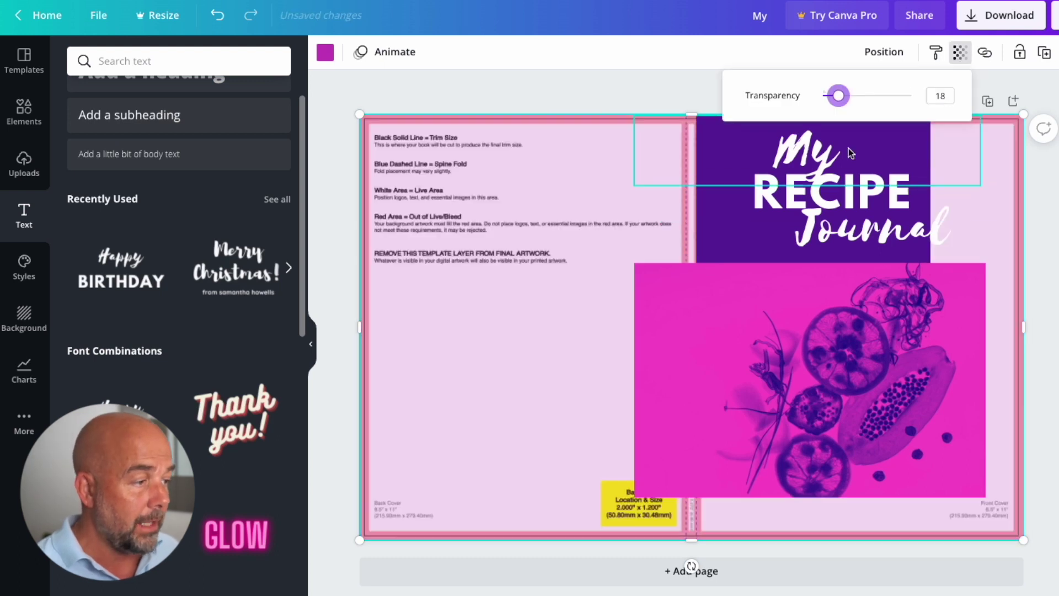
Step: Select the three title lines together, scale them down slightly and shift them right within the front cover's live area
left_click(844, 185)
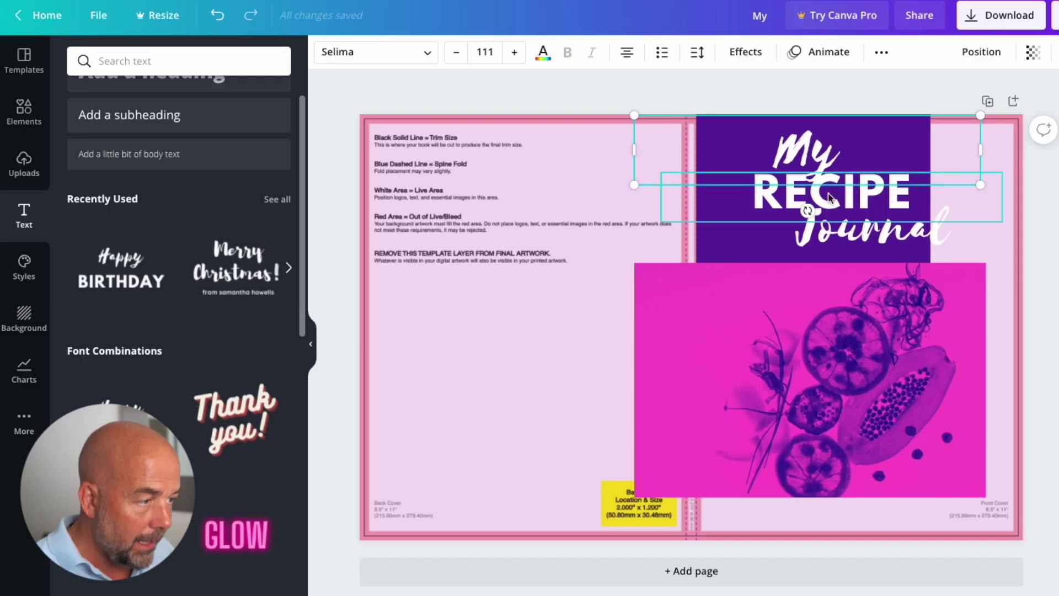
left_click(828, 197, "shift")
left_click(860, 230, "shift")
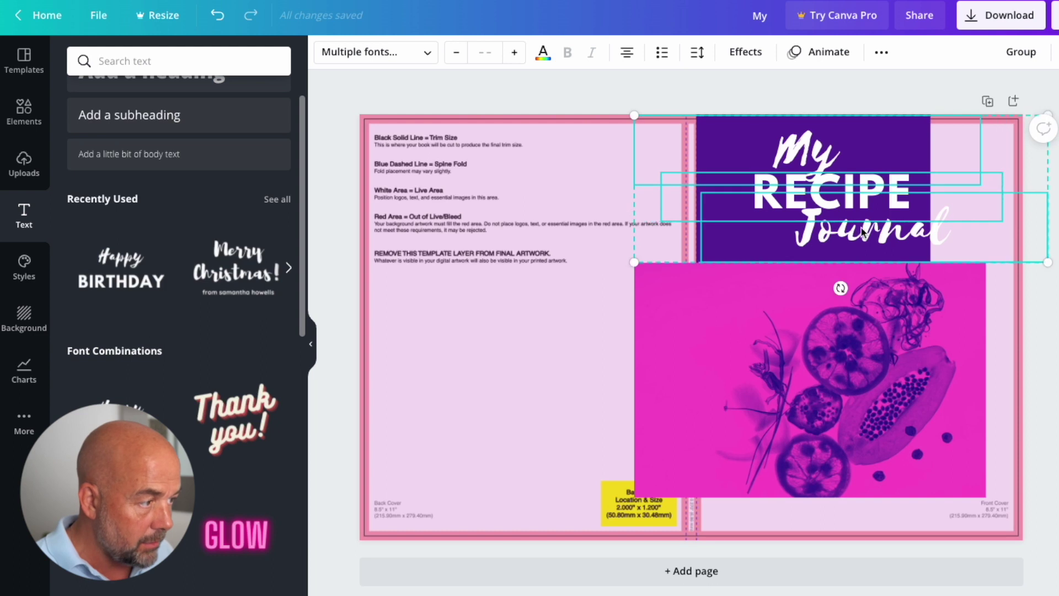
left_click_drag(1047, 263, 1036, 259)
left_click_drag(882, 203, 895, 205)
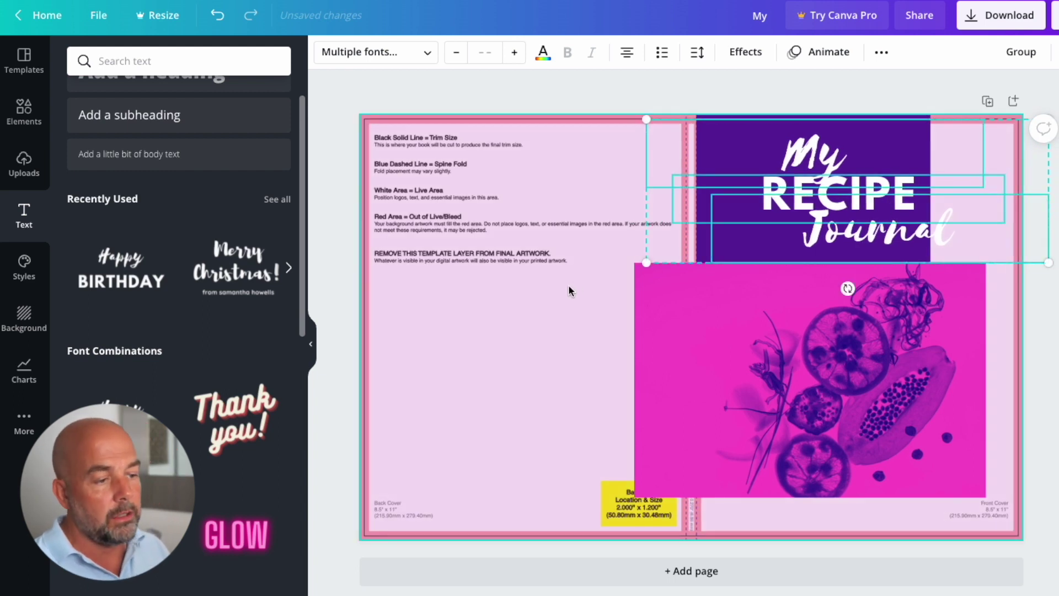
left_click(552, 309)
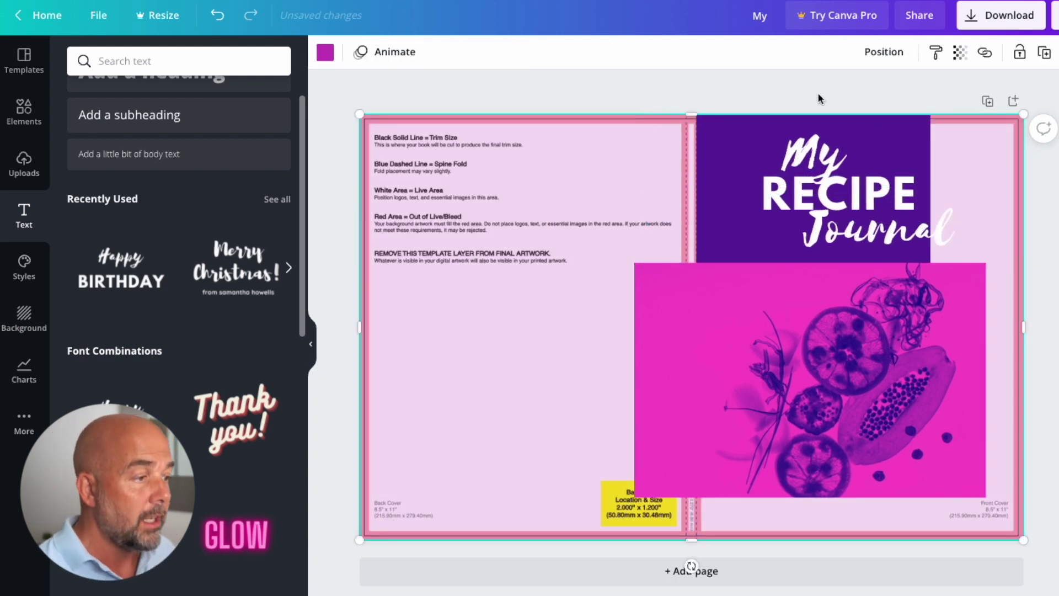